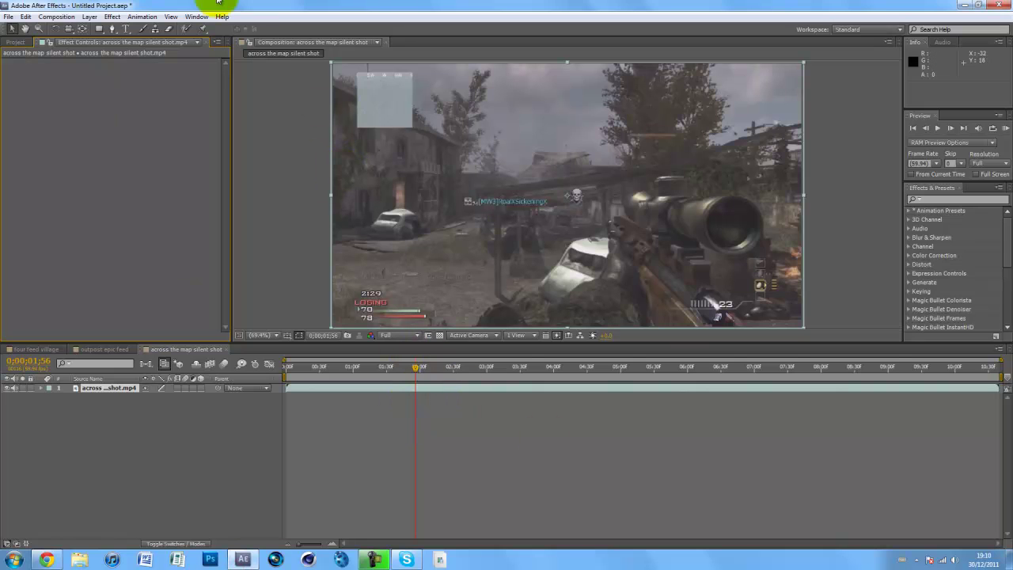
Apply the Curves color correction effect to the across the map silent shot.mp4 layer
click(113, 16)
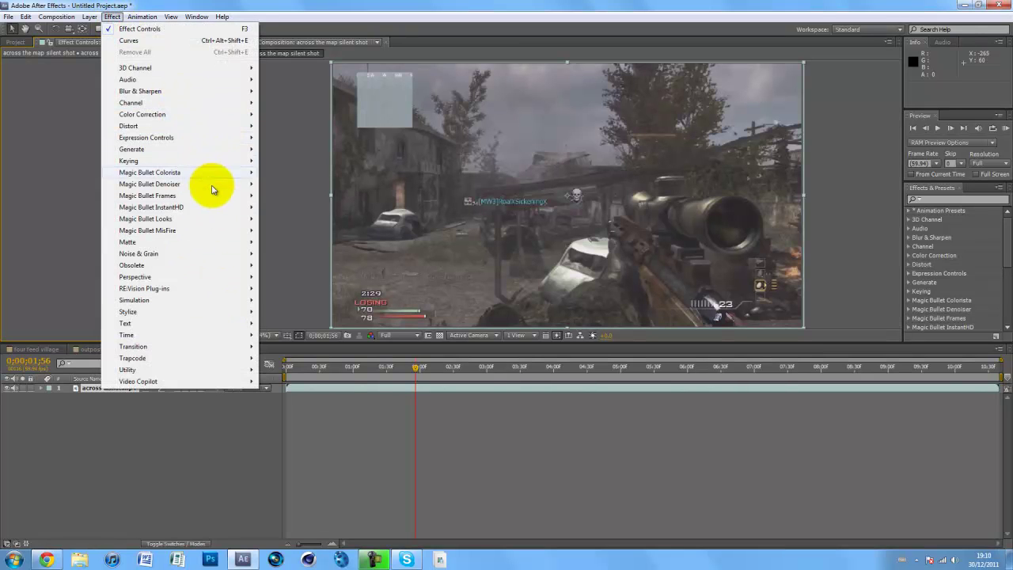
mouse_move(208, 114)
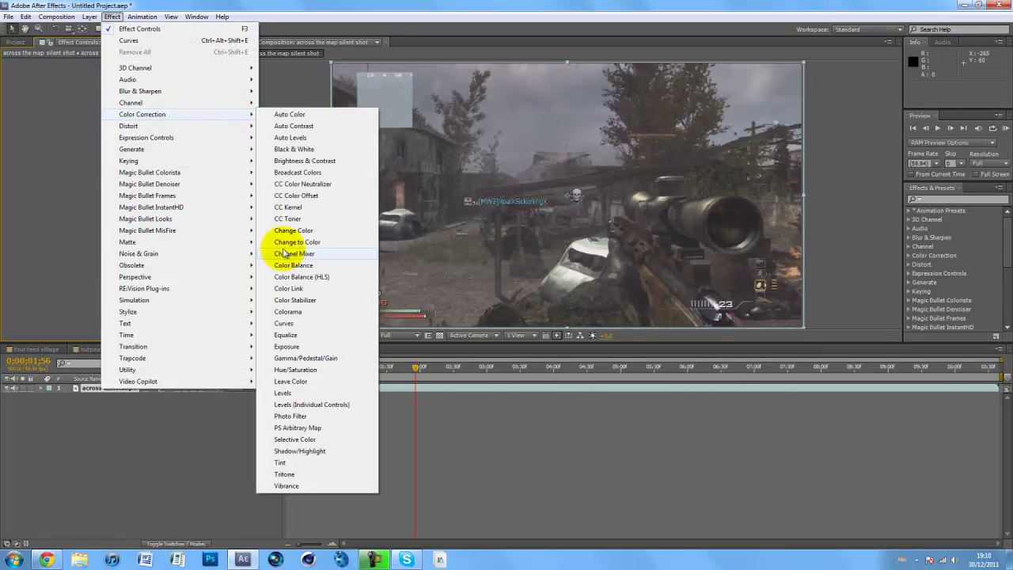
click(281, 323)
click(932, 199)
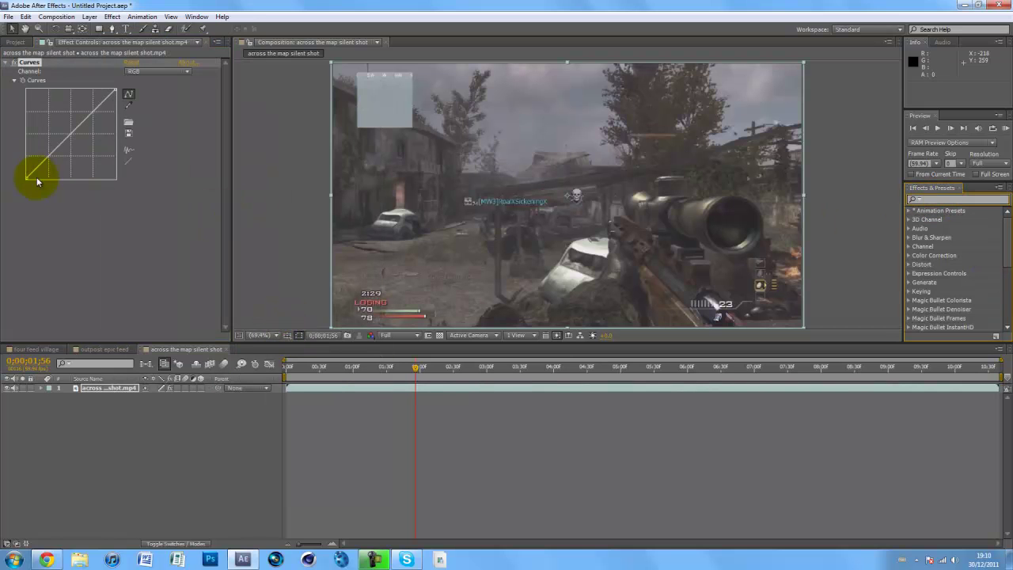
click(107, 235)
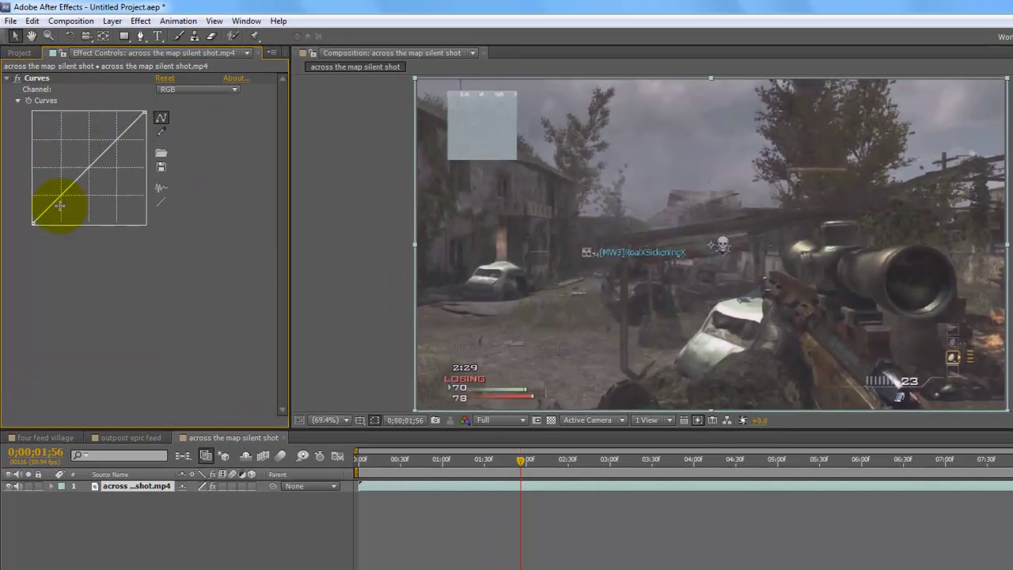
click(174, 92)
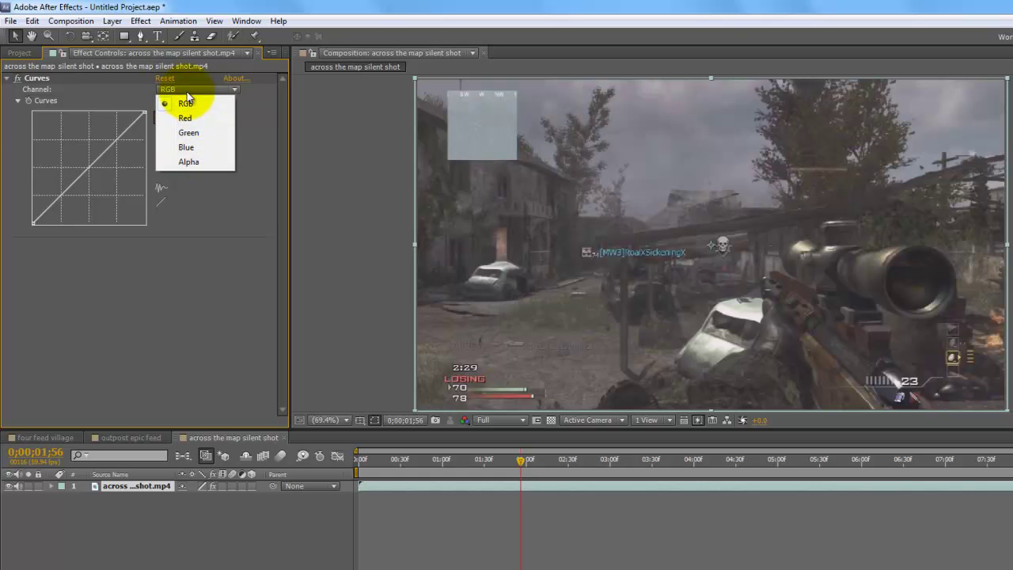
click(182, 89)
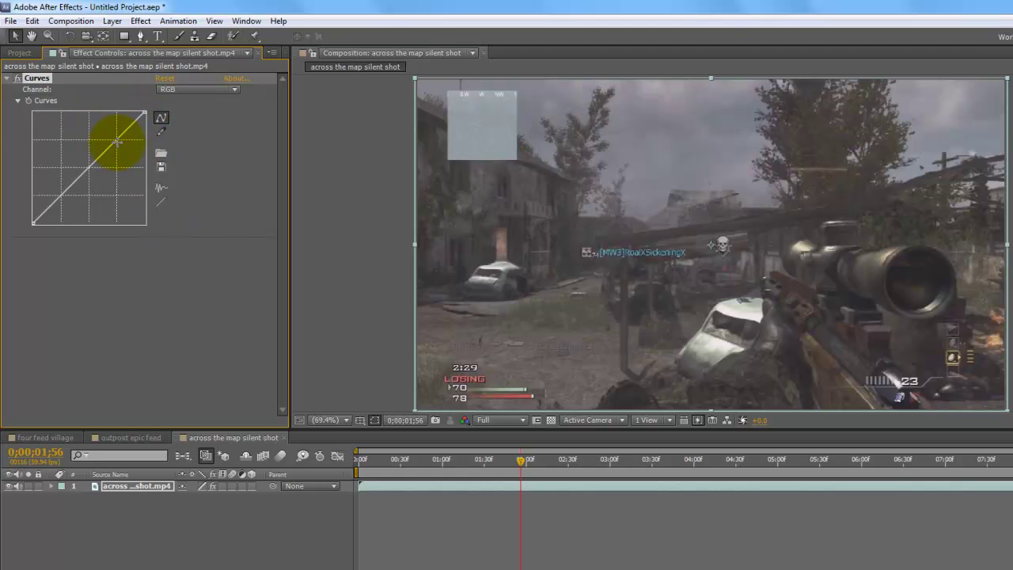
click(116, 140)
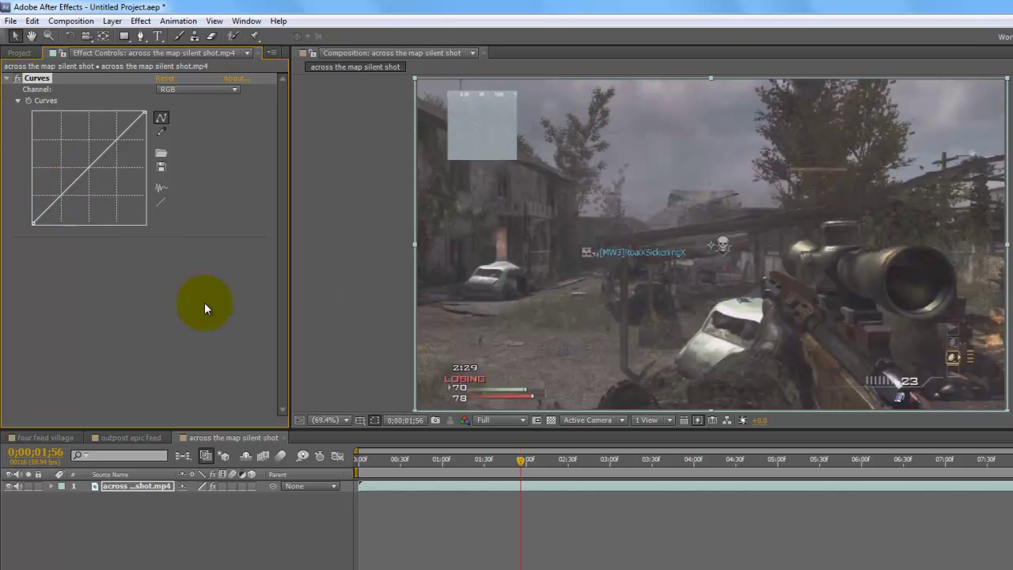
click(118, 138)
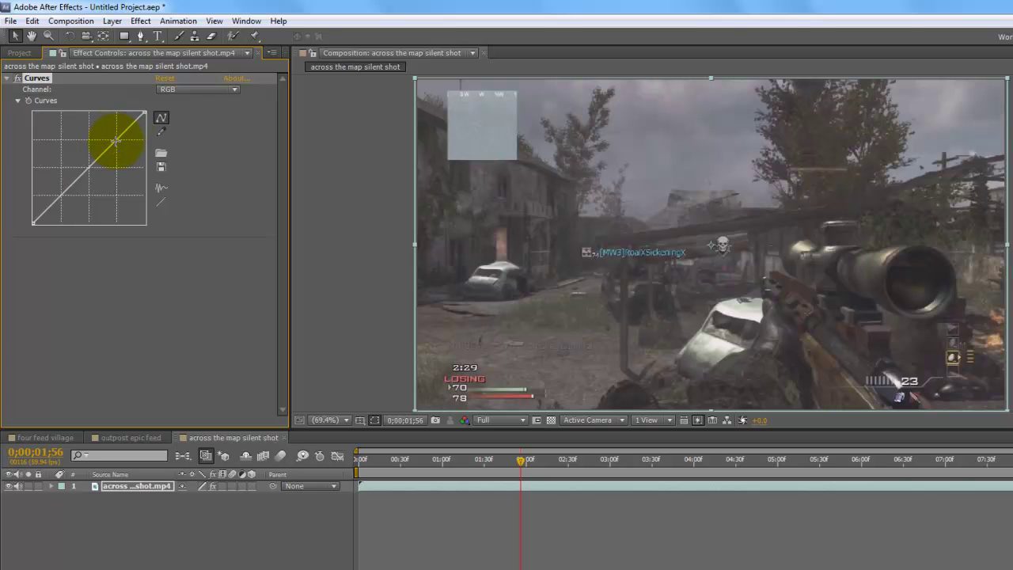
click(165, 89)
click(248, 231)
Try brightening the highlights and the shadows separately on the RGB curve, straightening the curve after each attempt
click(117, 140)
drag(119, 142, 116, 139)
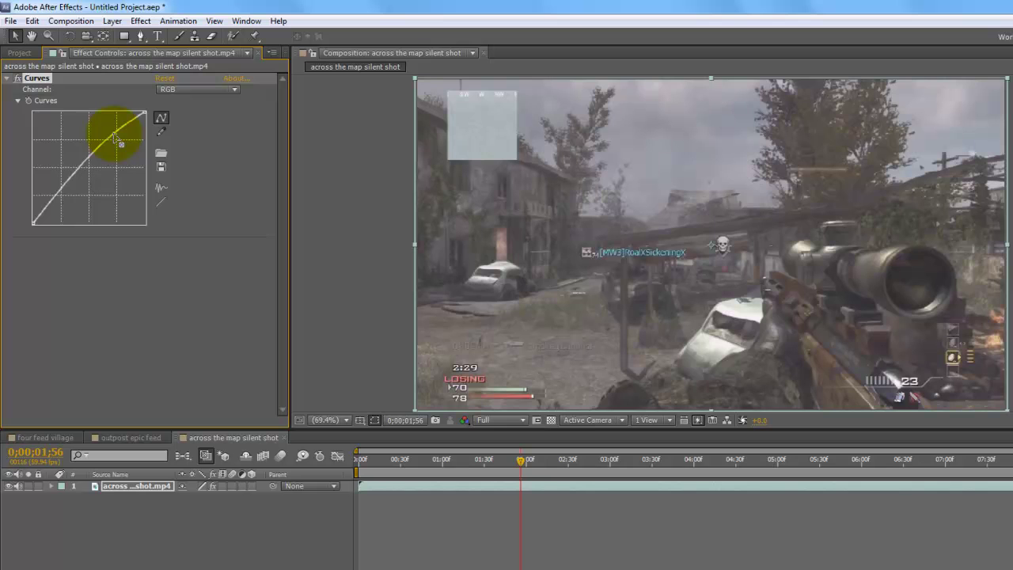
mouse_move(119, 142)
mouse_down()
mouse_move(127, 154)
mouse_move(118, 140)
mouse_up()
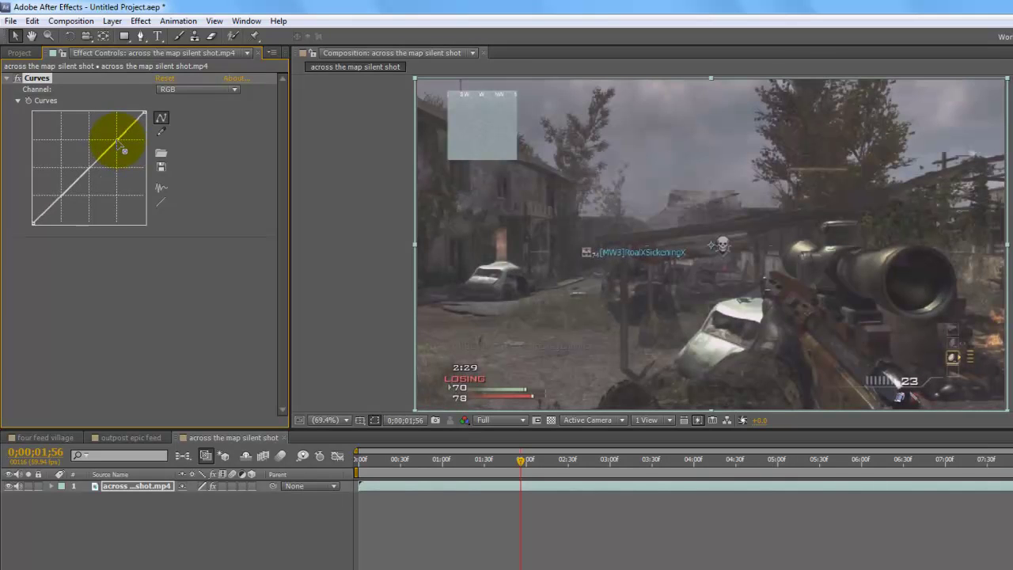
click(164, 205)
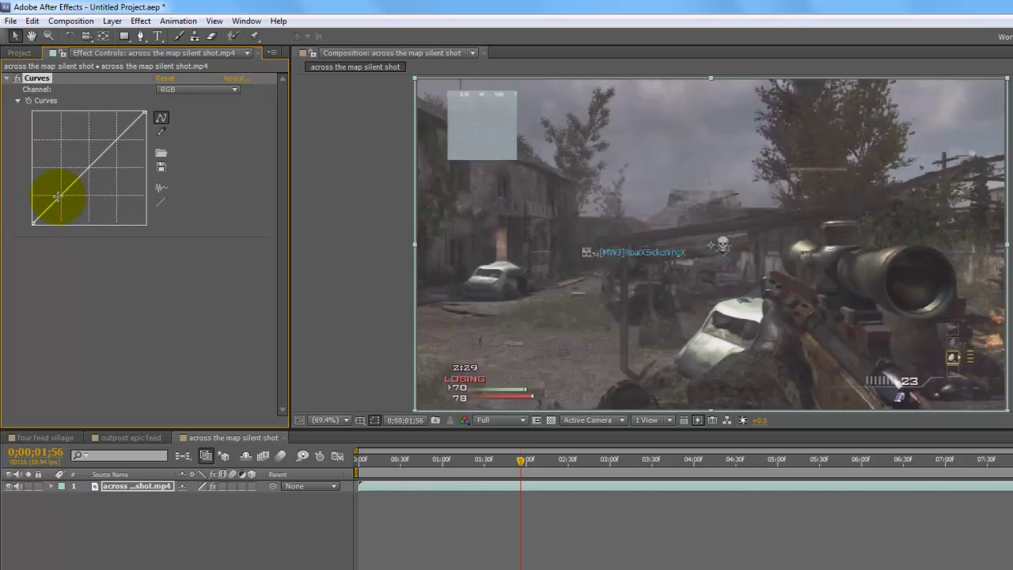
drag(61, 194, 58, 191)
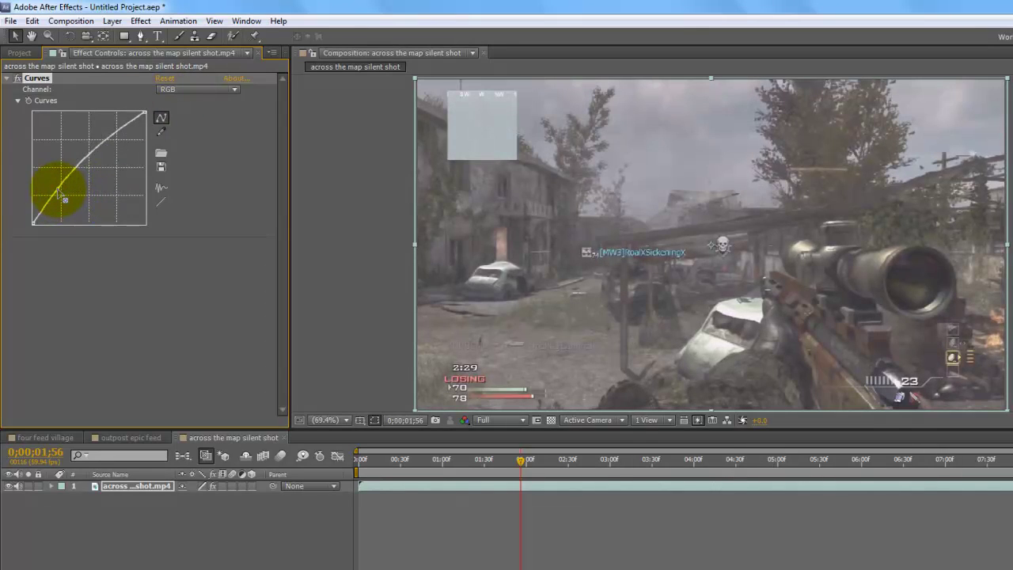
drag(58, 191, 160, 207)
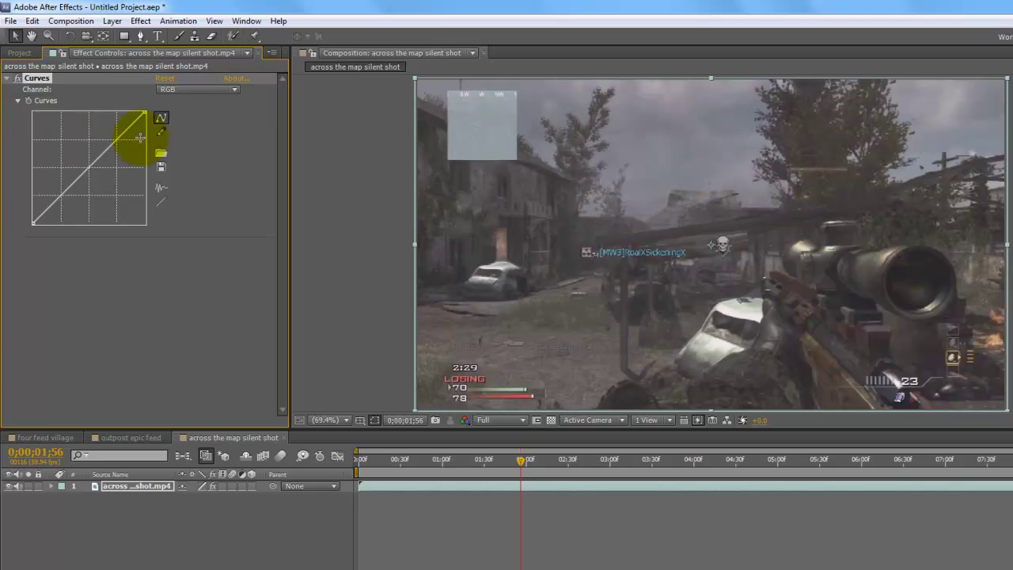
Try a gentle S-curve on the RGB channel with raised highlights and lowered shadows, and reset the curve to linear
mouse_move(116, 141)
mouse_down()
mouse_move(118, 151)
mouse_move(114, 141)
mouse_up()
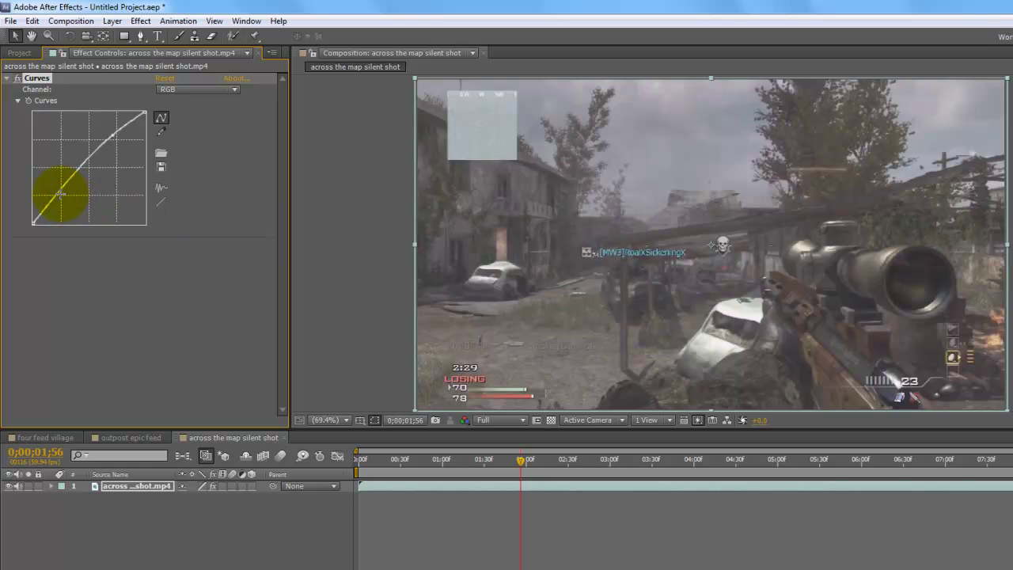
drag(59, 194, 70, 208)
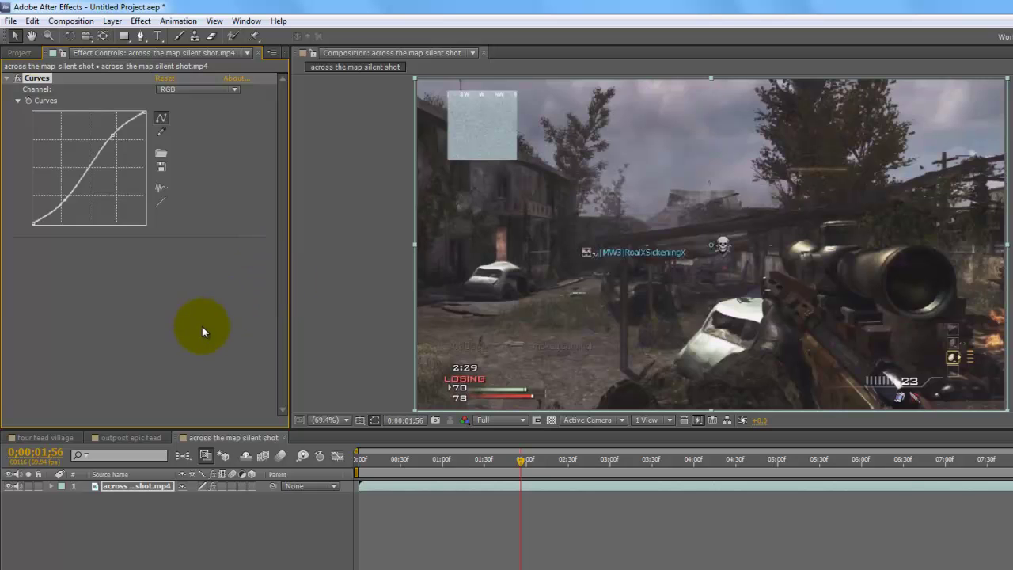
click(159, 202)
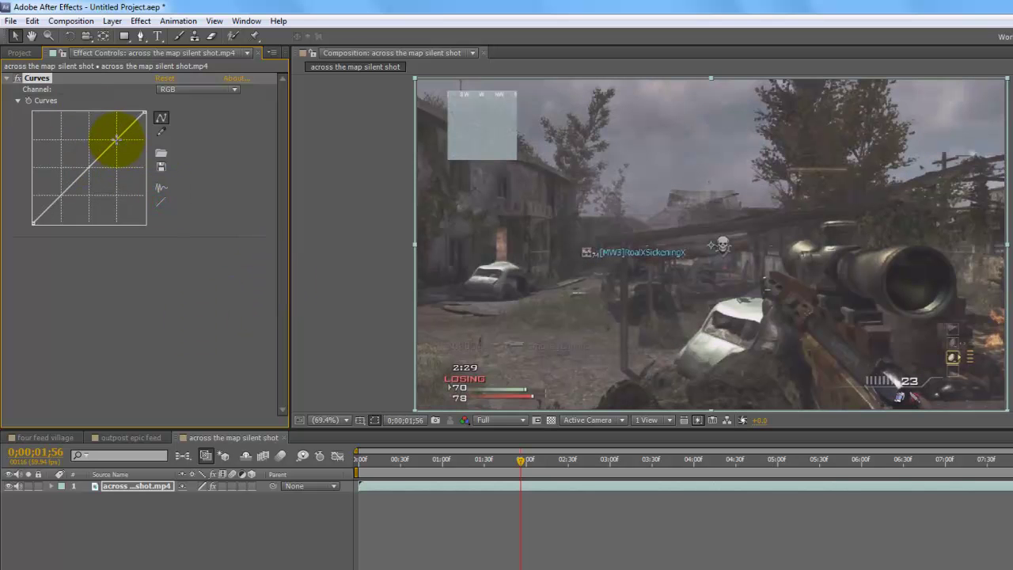
Try raising both the highlight and shadow points of the RGB curve, lower both strongly, and reset the curve
drag(118, 141, 113, 136)
mouse_move(64, 192)
mouse_down()
mouse_move(47, 190)
mouse_move(51, 199)
mouse_up()
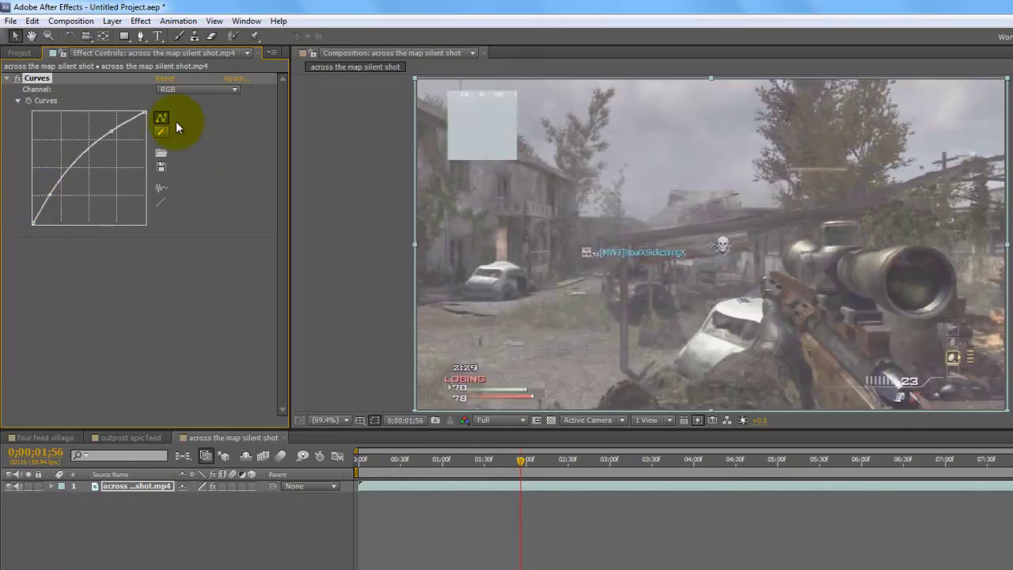
drag(111, 130, 125, 150)
drag(52, 199, 76, 216)
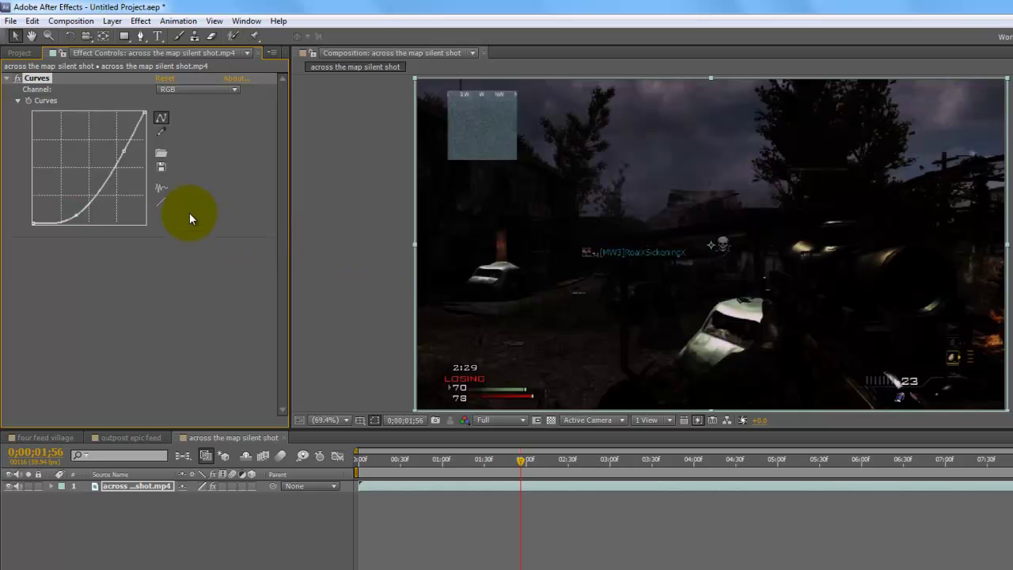
click(161, 203)
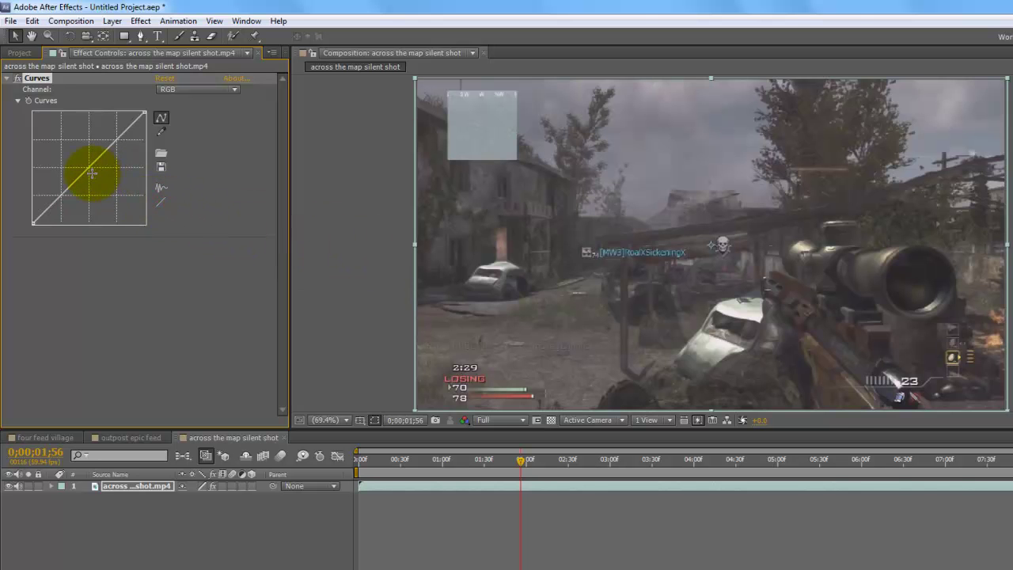
Try an extreme, nearly vertical contrast curve on the RGB channel and reset it to a straight line
drag(87, 158, 111, 129)
click(158, 204)
drag(68, 181, 109, 113)
drag(68, 204, 97, 214)
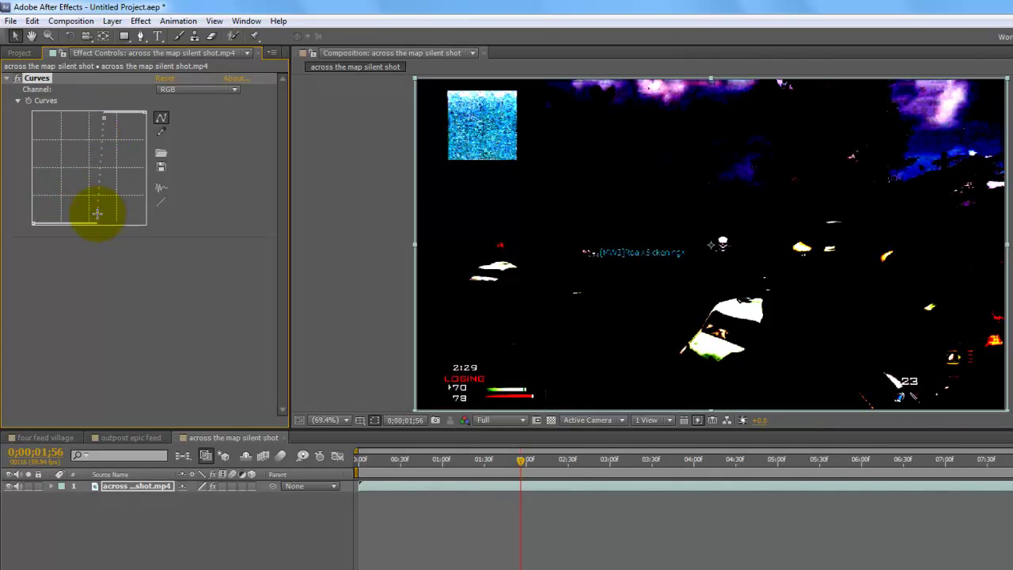
click(160, 202)
Leave the RGB curve as a straight line and switch the Curves effect's channel to Red
click(117, 141)
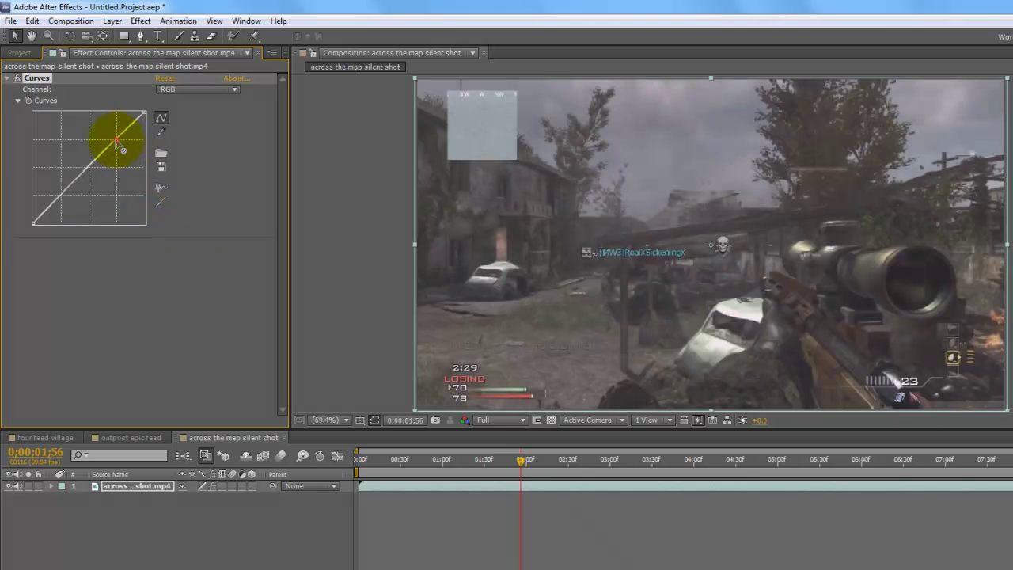
click(161, 204)
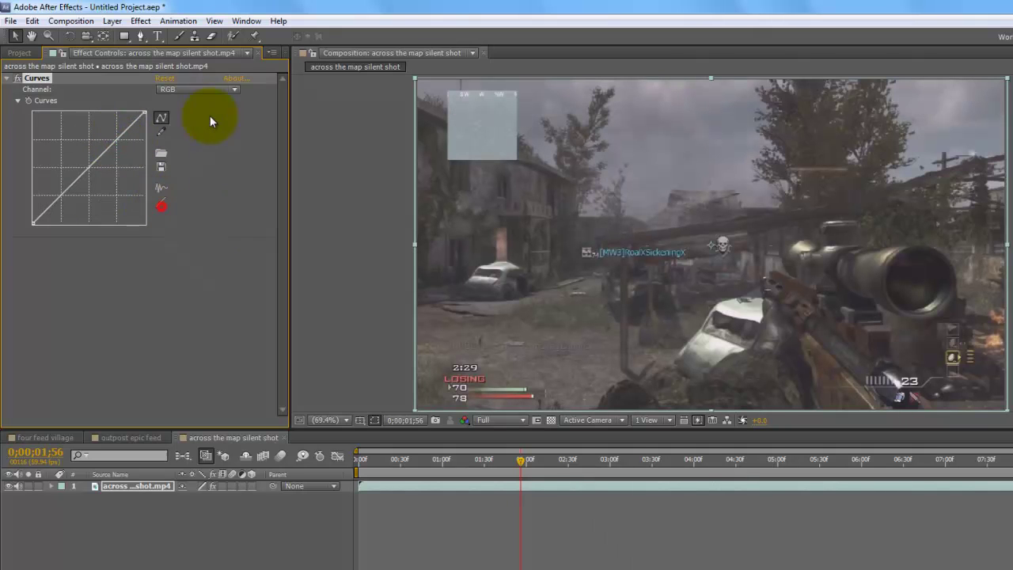
click(175, 93)
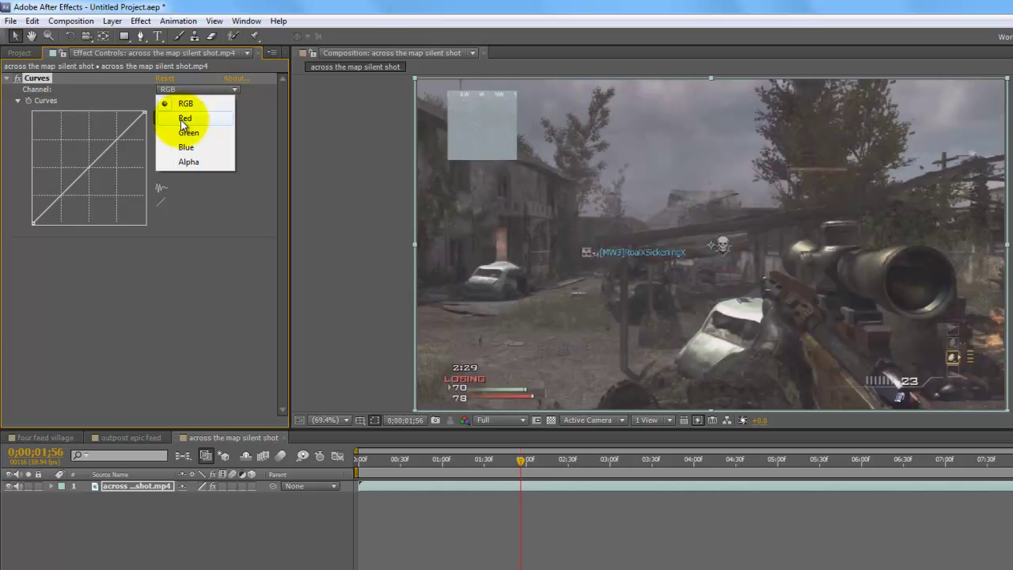
click(180, 119)
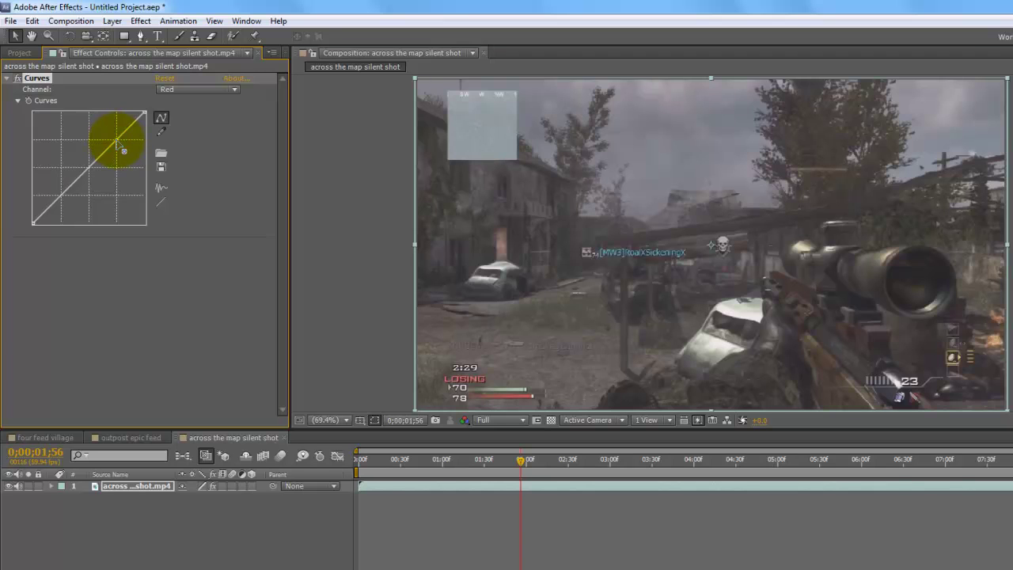
Try raising and lowering the highlight point of the Red curve, and reset the curve to linear
drag(116, 143, 116, 140)
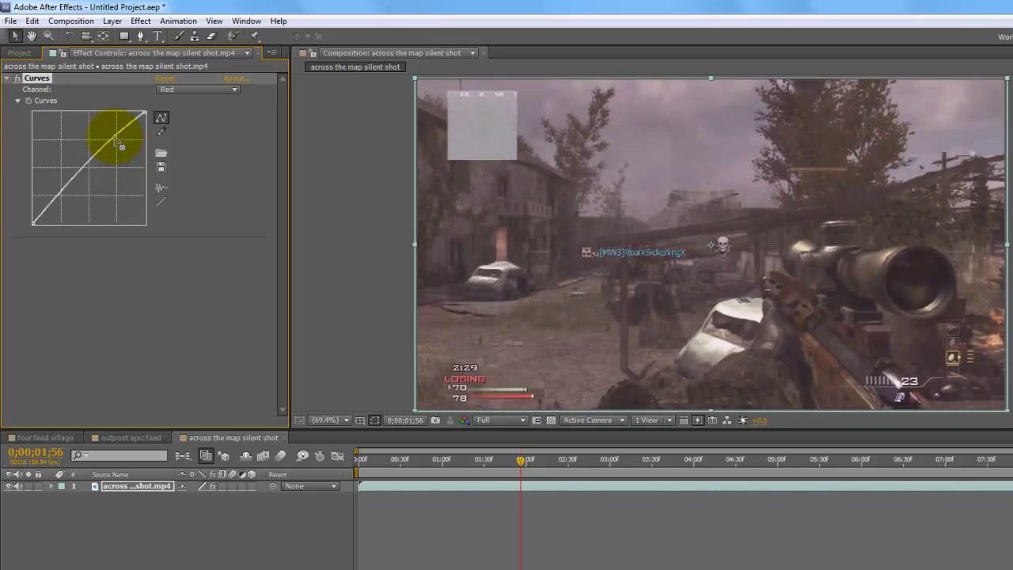
drag(116, 143, 123, 151)
click(160, 202)
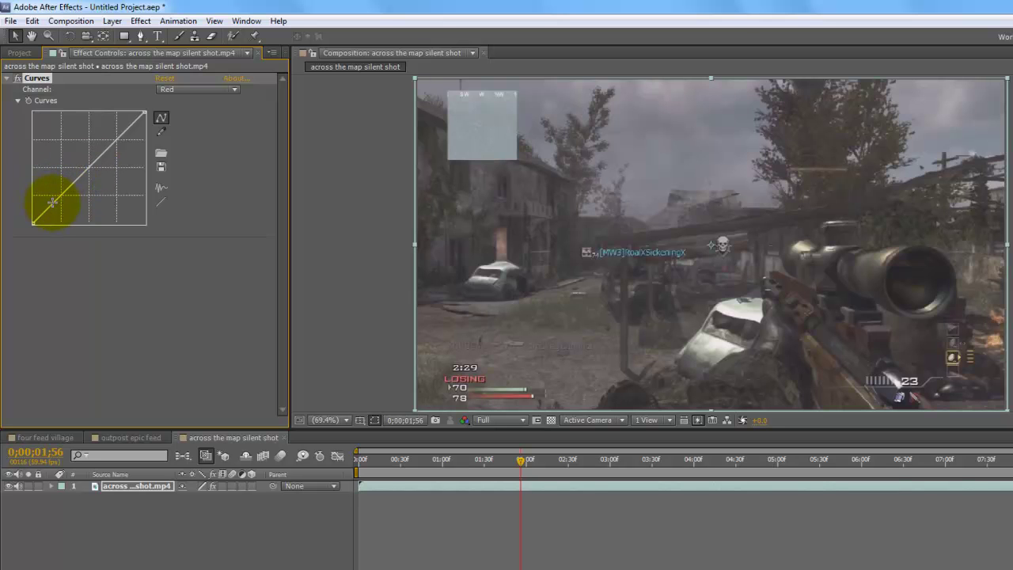
Try shifting the Red curve's shadow point down and up, pull its white end point far down, and reset the curve
drag(62, 194, 74, 211)
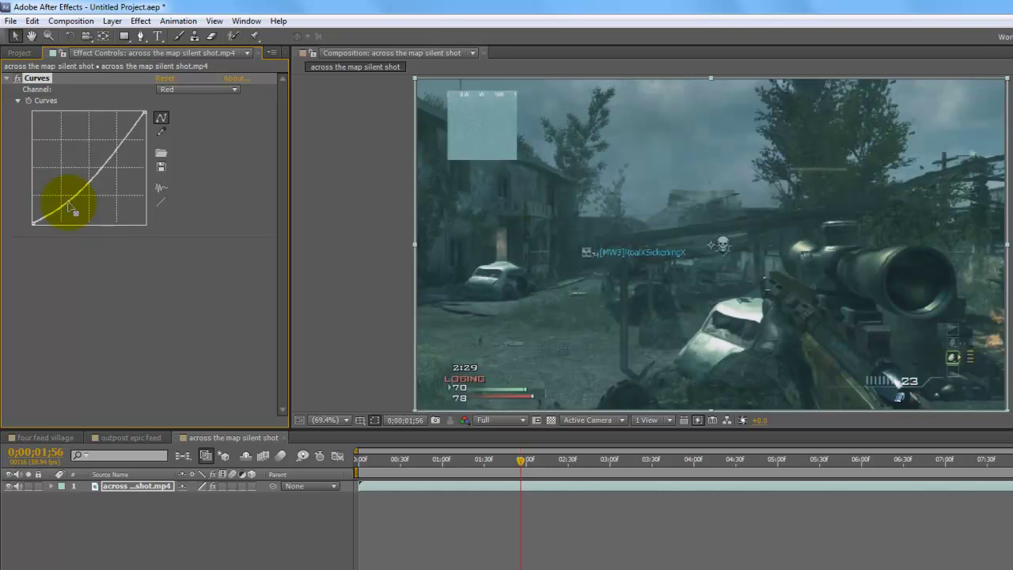
drag(71, 210, 64, 194)
drag(145, 112, 144, 202)
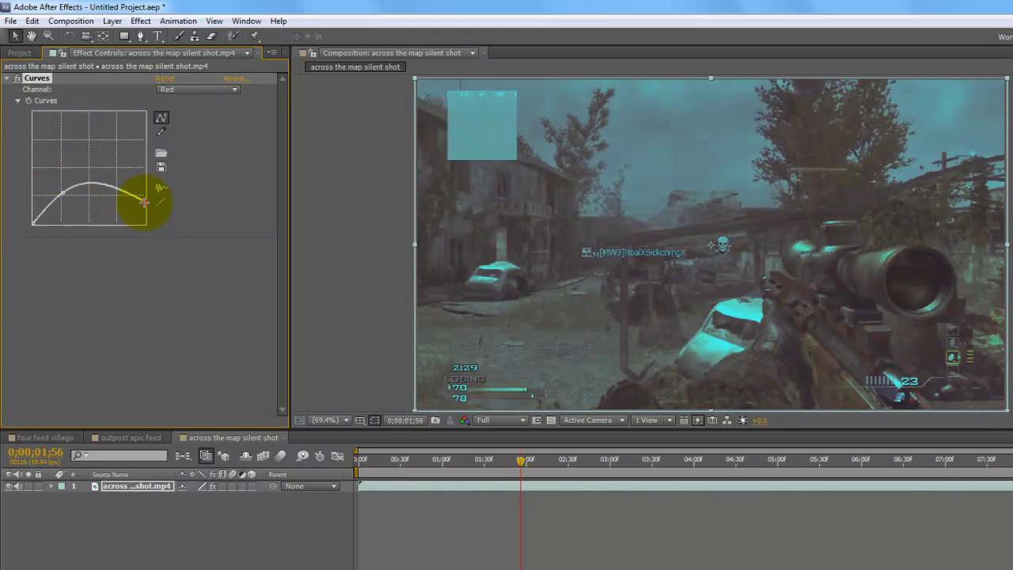
click(159, 203)
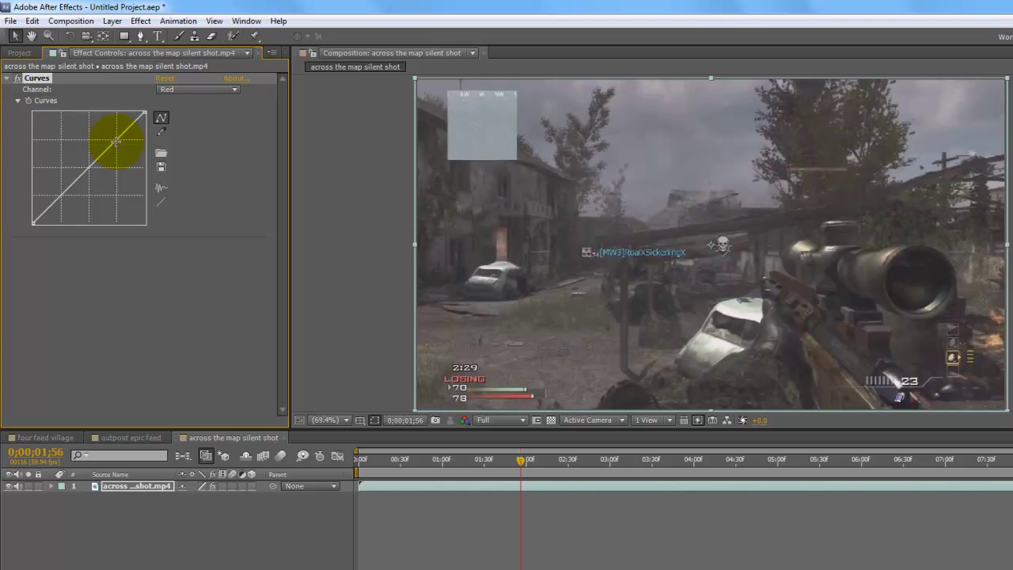
Try adding a slight red tint to the highlights with the Red curve and straighten it again
mouse_move(116, 139)
mouse_down()
mouse_move(114, 174)
mouse_move(115, 138)
mouse_up()
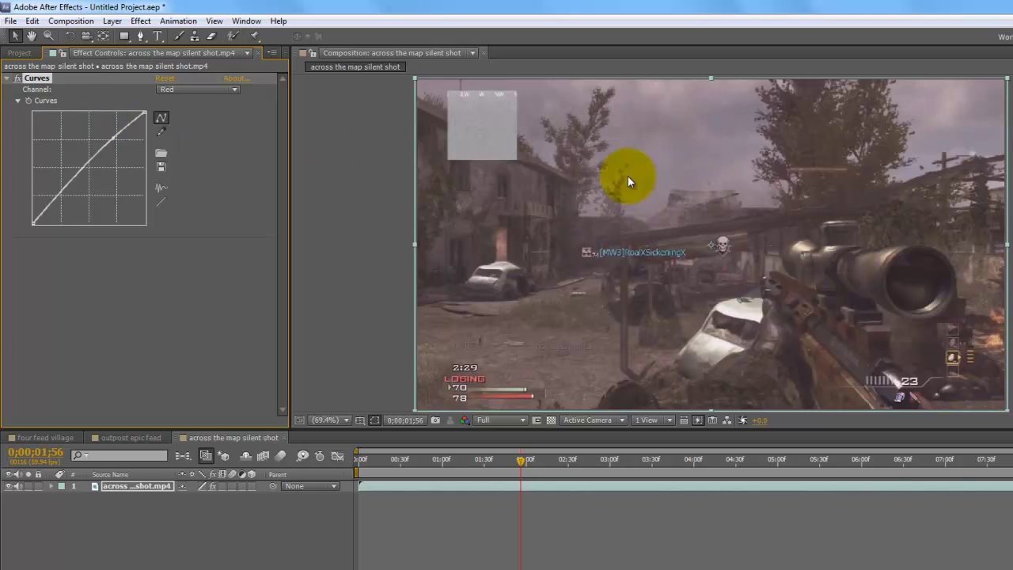
drag(111, 139, 117, 138)
click(162, 203)
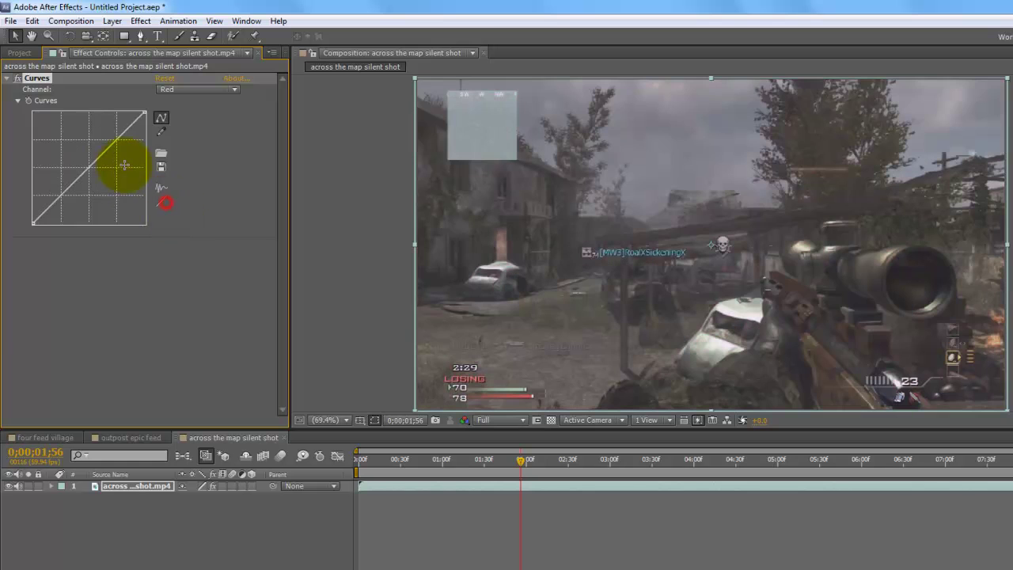
Try an S-curve on the Red channel with raised highlights and lowered shadows, strengthen the highlights, and reset the curve
click(118, 145)
drag(115, 142, 113, 136)
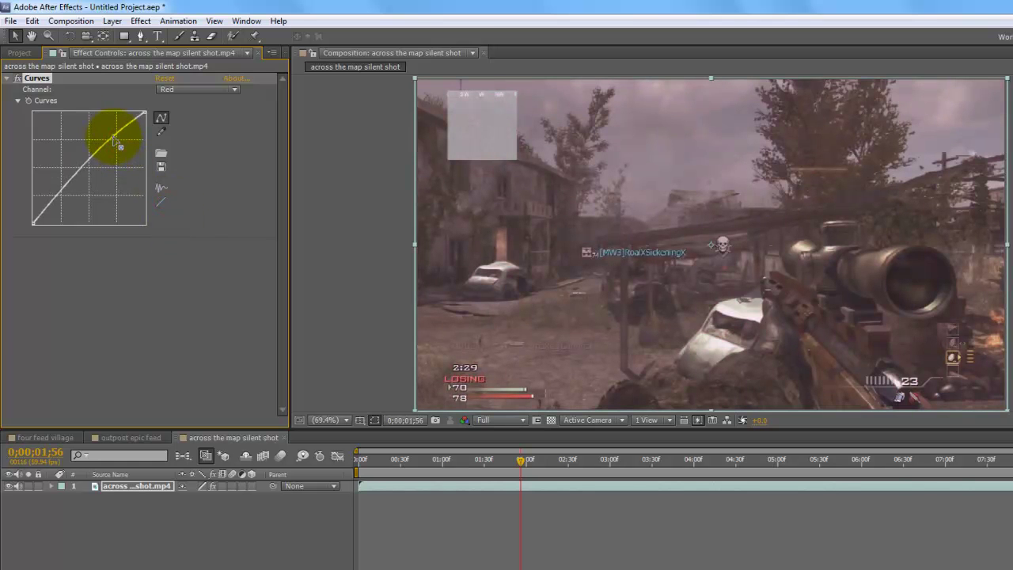
click(57, 194)
drag(57, 194, 64, 200)
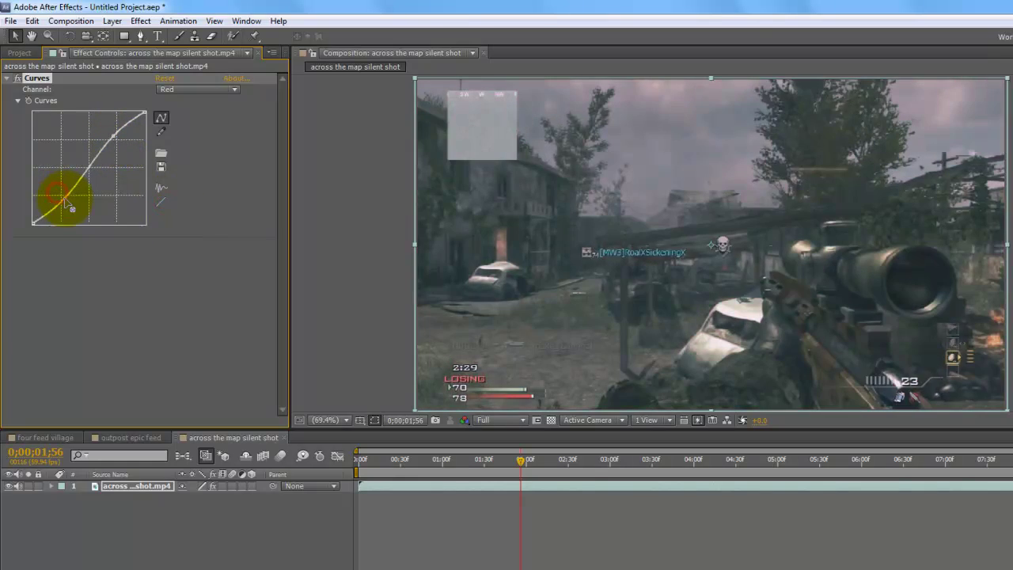
drag(105, 156, 106, 130)
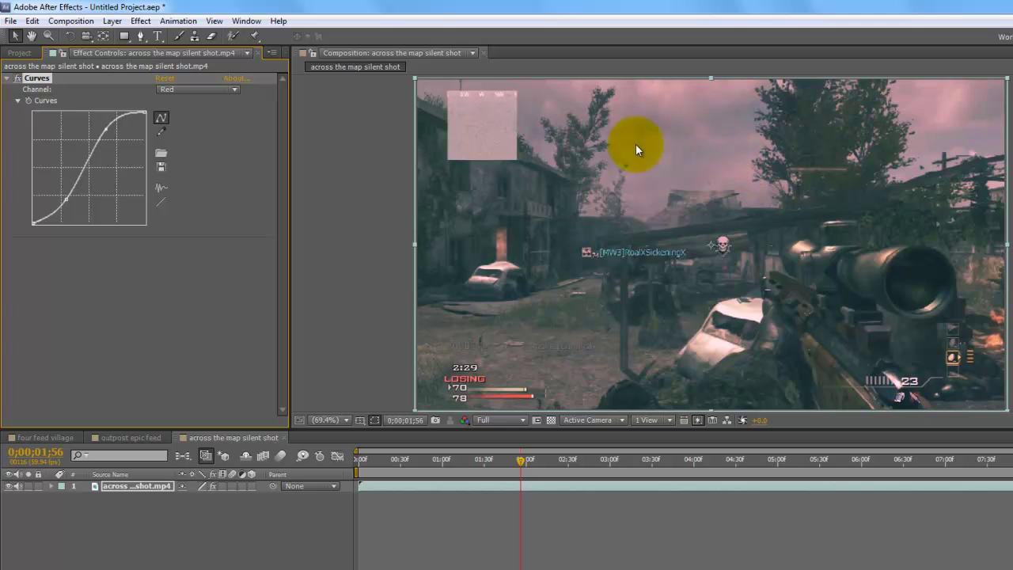
click(160, 204)
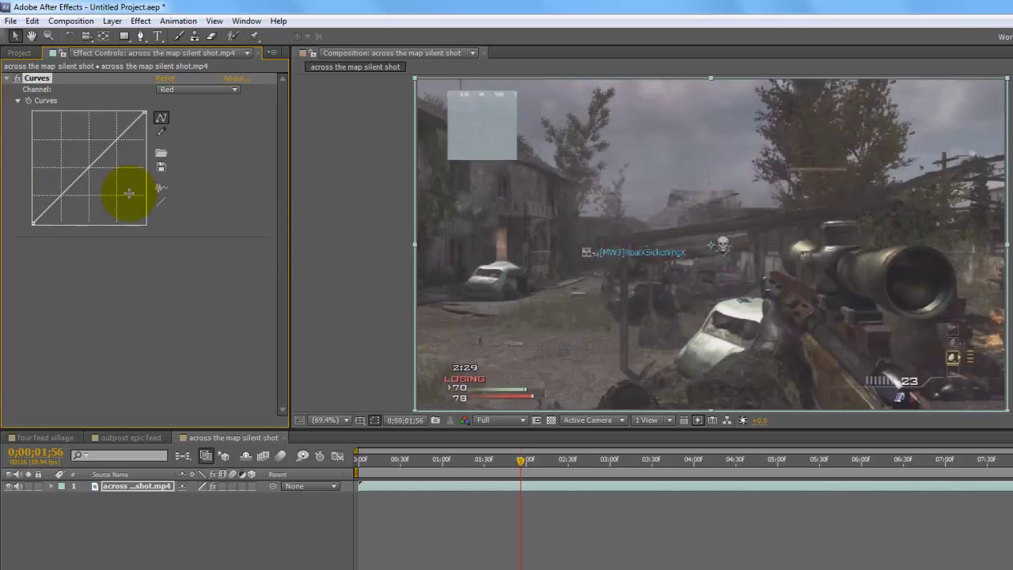
Try an inverted S-curve on the Red channel with raised shadows and lowered highlights
drag(61, 197, 51, 194)
drag(111, 117, 121, 150)
drag(55, 191, 54, 190)
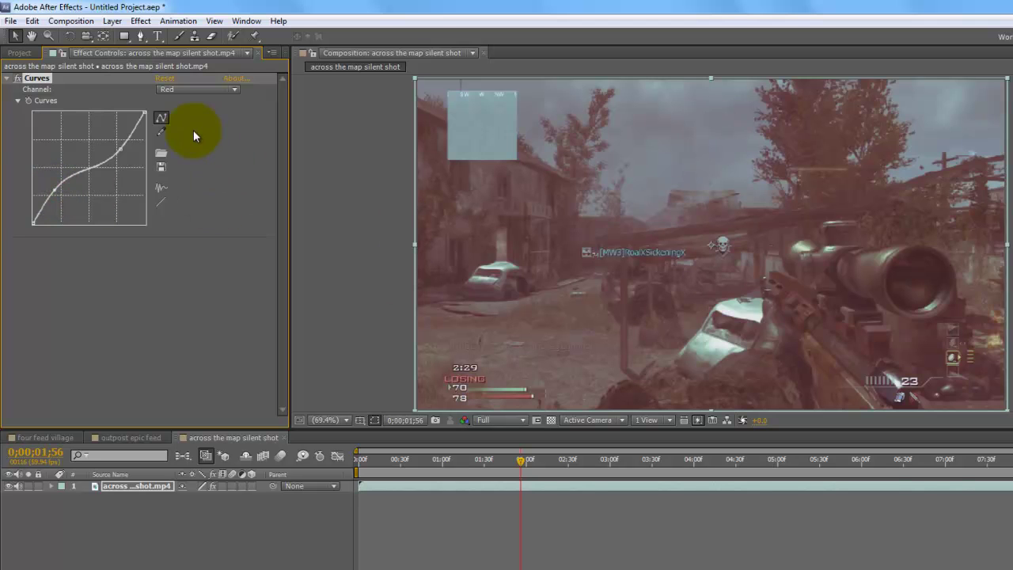
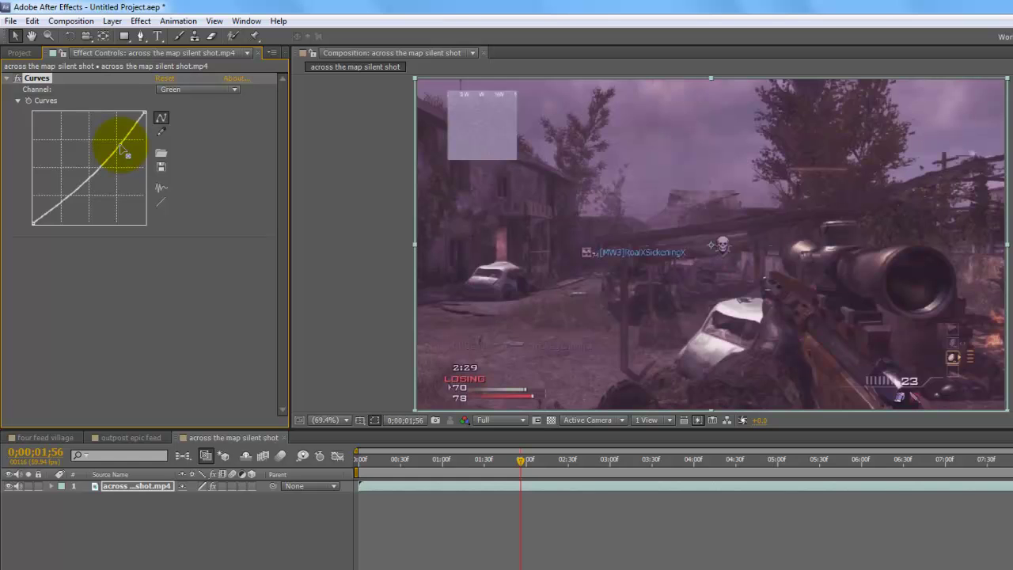
Straighten the Green curve, try lowering its shadow point, and reset the curve to linear
click(160, 202)
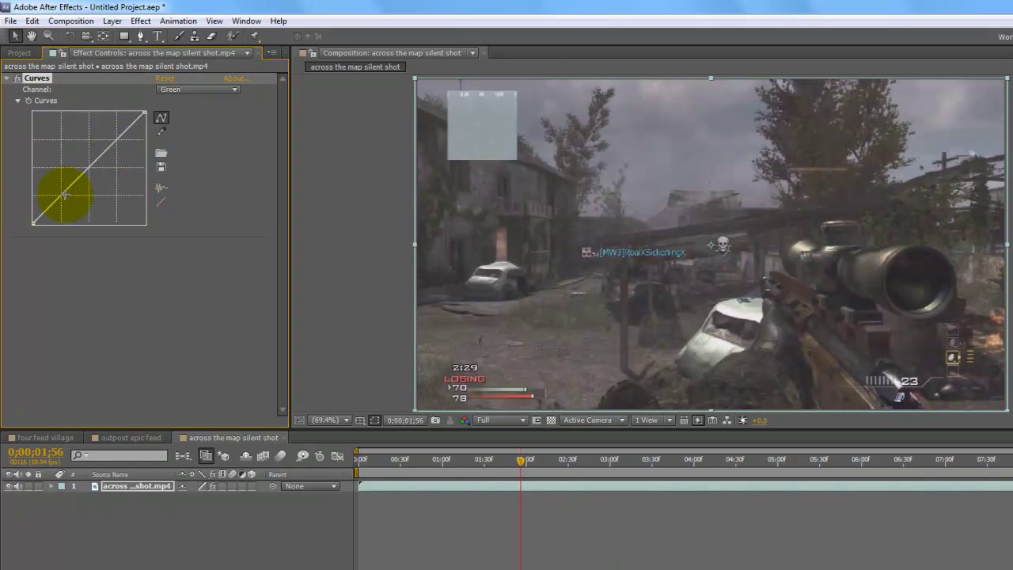
mouse_move(62, 194)
mouse_down()
mouse_move(57, 187)
mouse_move(73, 207)
mouse_up()
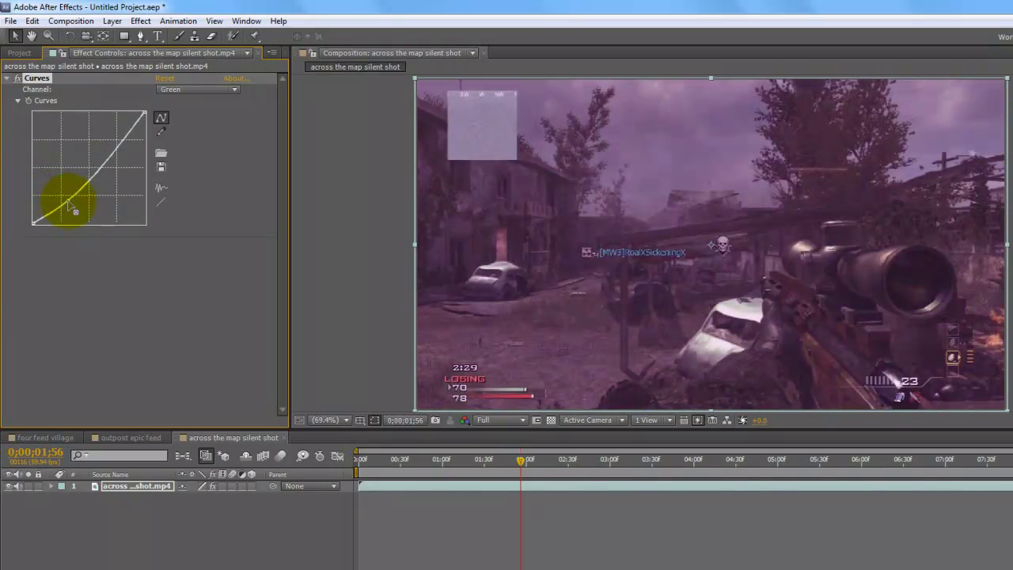
click(161, 204)
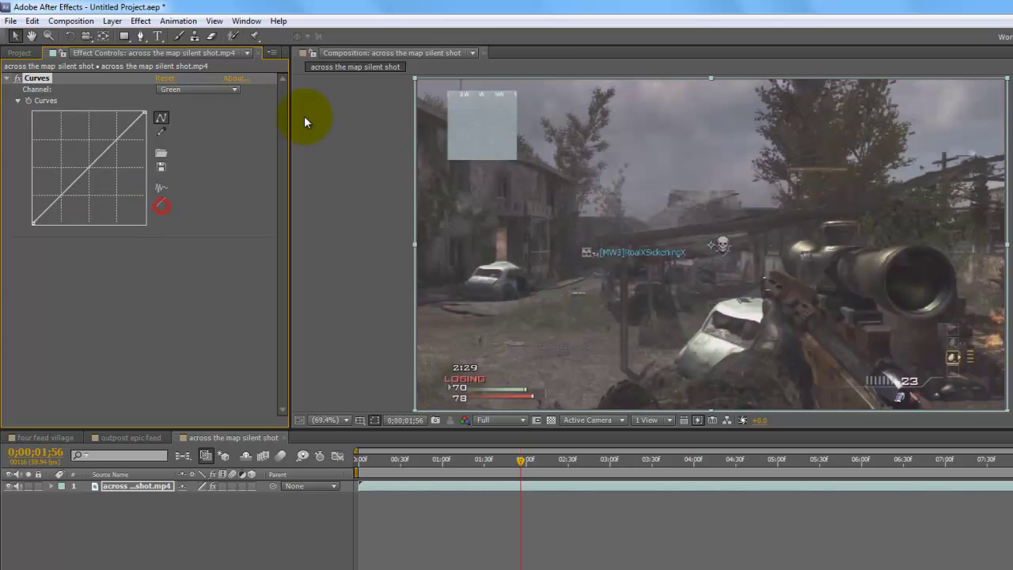
Try slight highlight and shadow adjustments on the Blue channel's curve, and reset it to linear
click(218, 91)
click(188, 147)
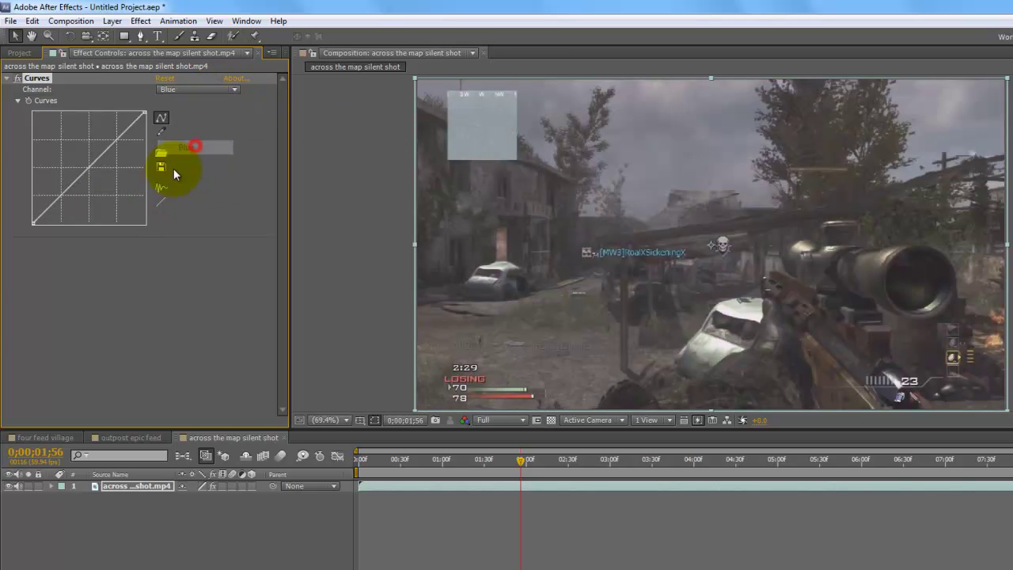
mouse_move(117, 141)
mouse_down()
mouse_move(111, 131)
mouse_move(124, 150)
mouse_move(117, 139)
mouse_up()
click(63, 194)
drag(63, 194, 194, 124)
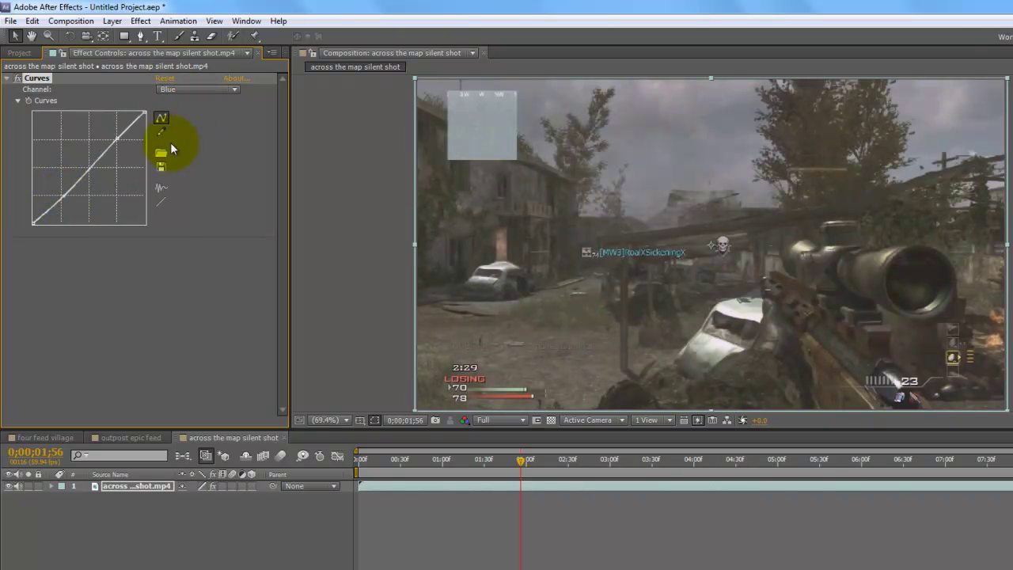
click(161, 203)
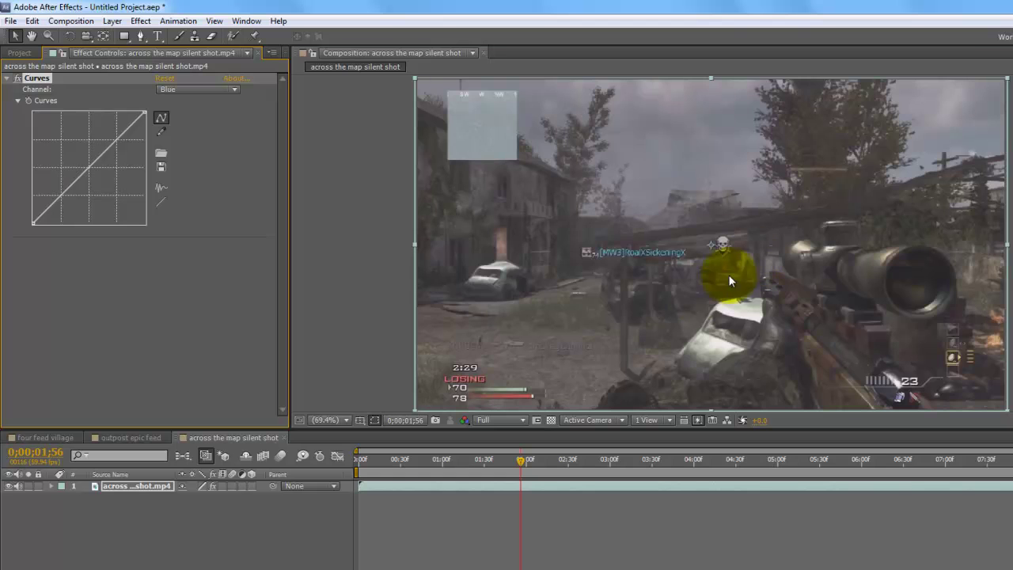
Lower the highlight and shadow points of the Green channel's curve slightly
click(179, 89)
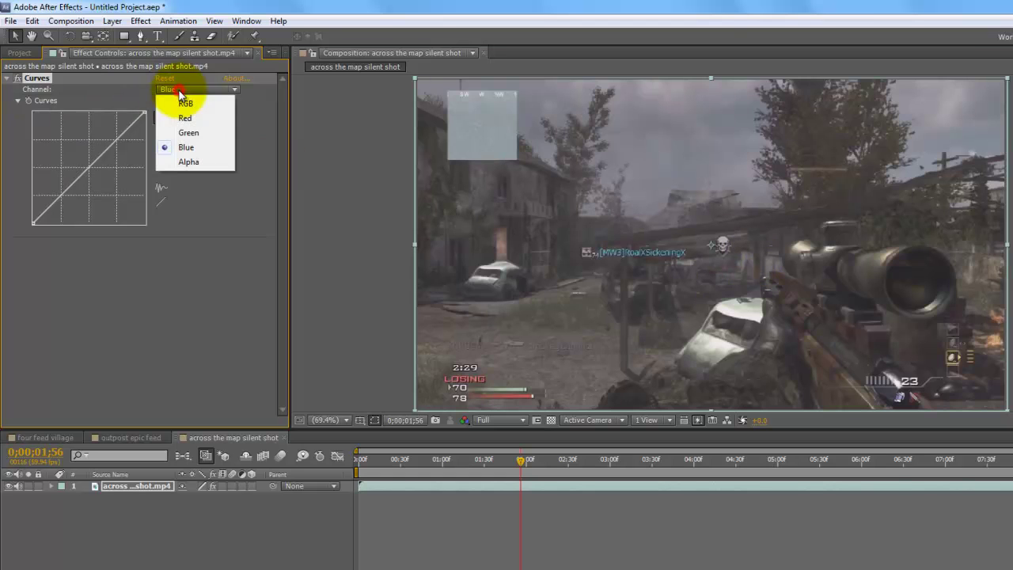
click(189, 133)
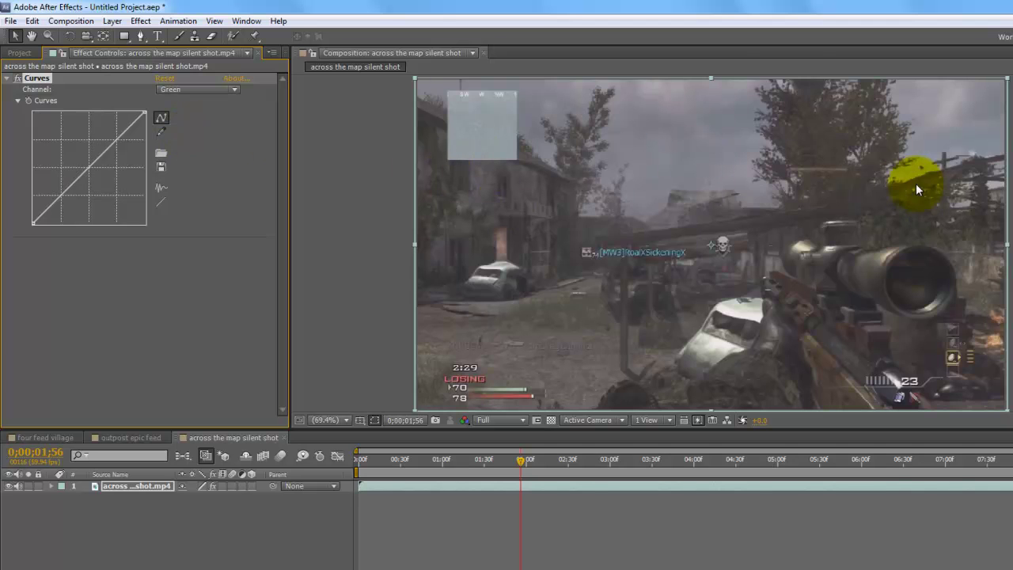
click(211, 89)
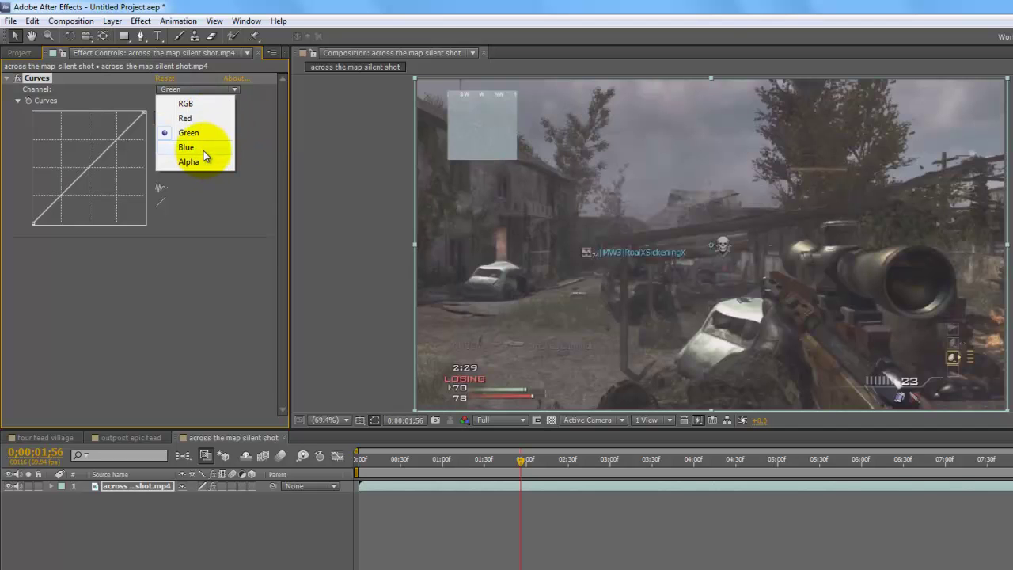
click(207, 190)
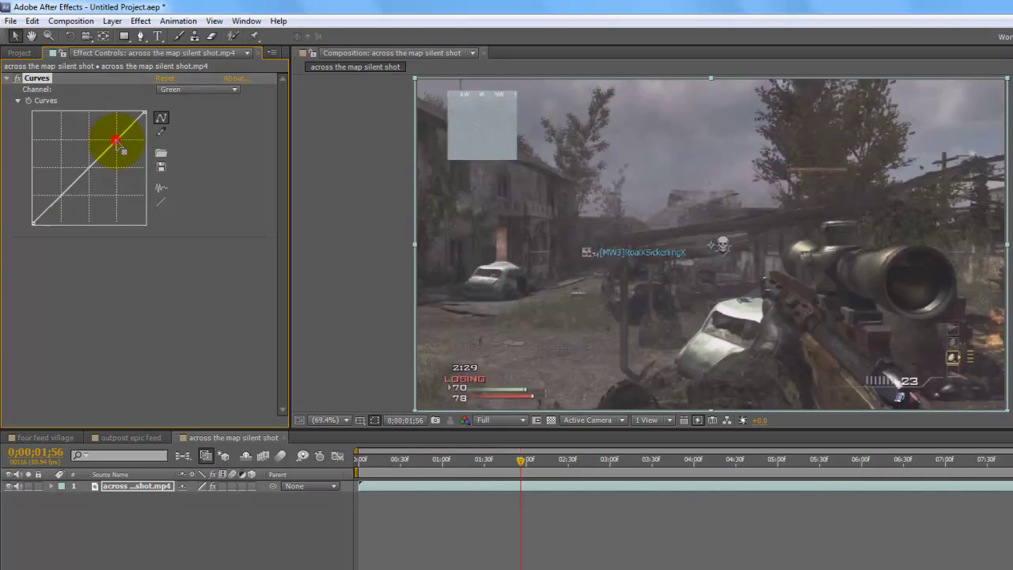
drag(115, 140, 118, 144)
drag(63, 198, 65, 200)
Anchor the Red channel's highlights with a curve point near the diagonal and raise its shadow point slightly
click(172, 91)
click(174, 119)
click(115, 141)
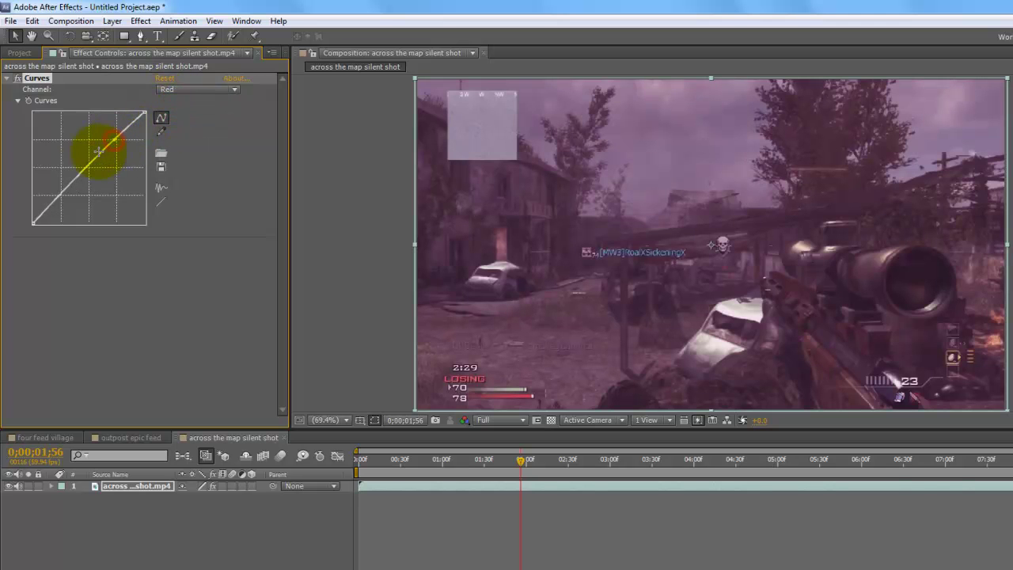
drag(62, 199, 58, 195)
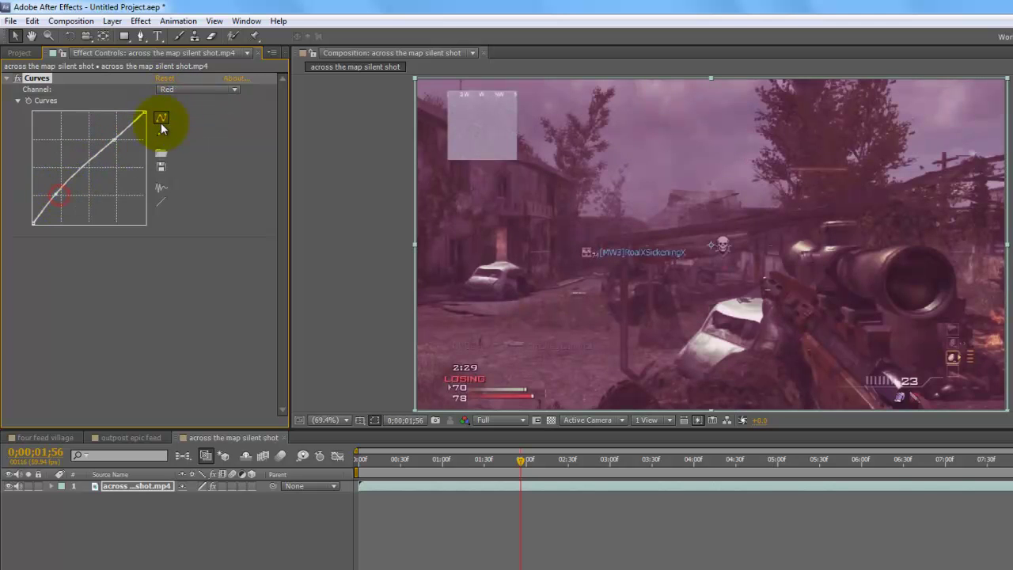
Add a highlight point and a shadow point to the Blue channel's curve, raising both slightly
click(183, 91)
click(180, 148)
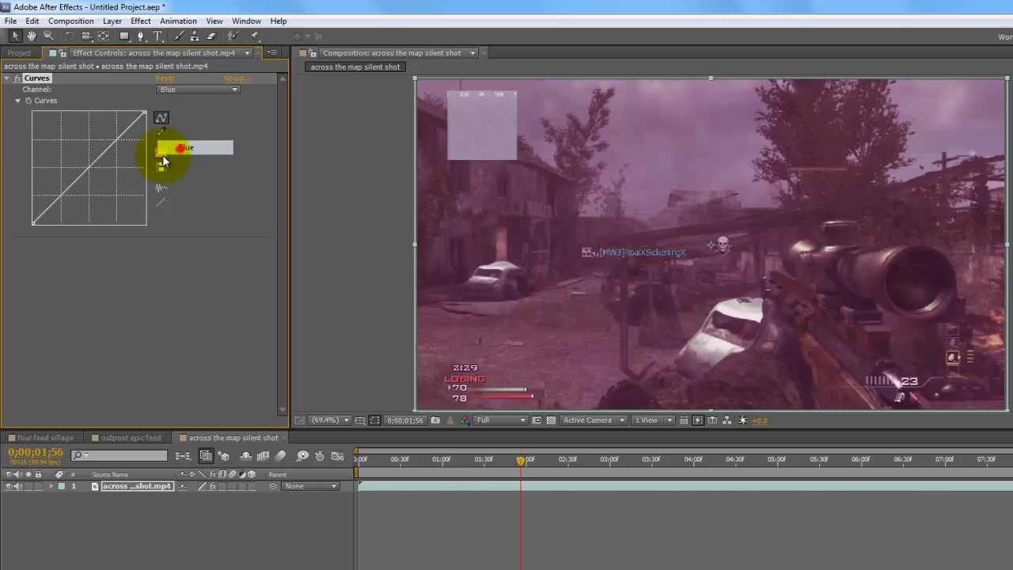
click(116, 142)
click(60, 193)
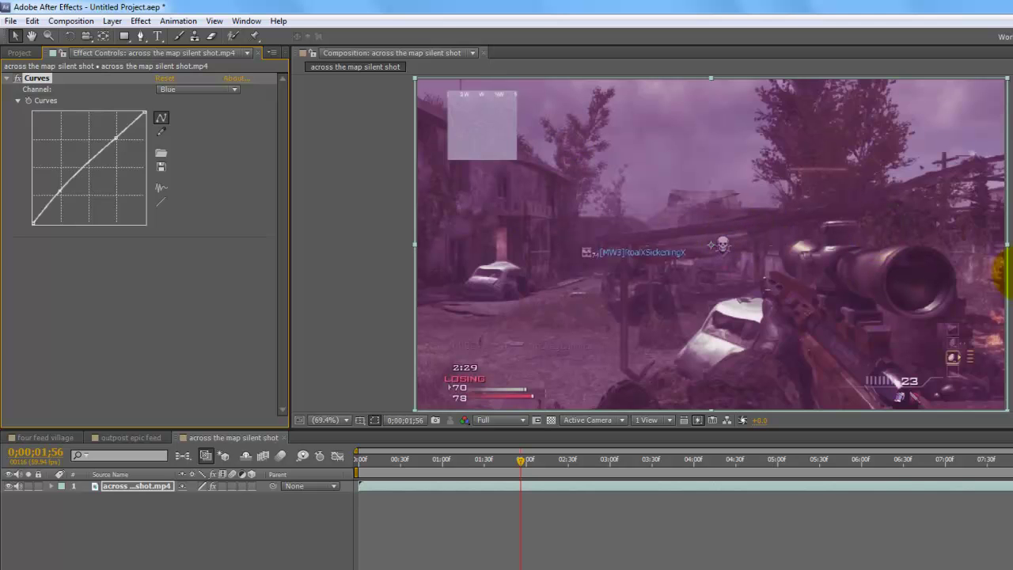
Try raising extra highlight and shadow points on the Blue curve, and reset the curve to linear
click(104, 148)
drag(97, 143, 105, 121)
click(54, 190)
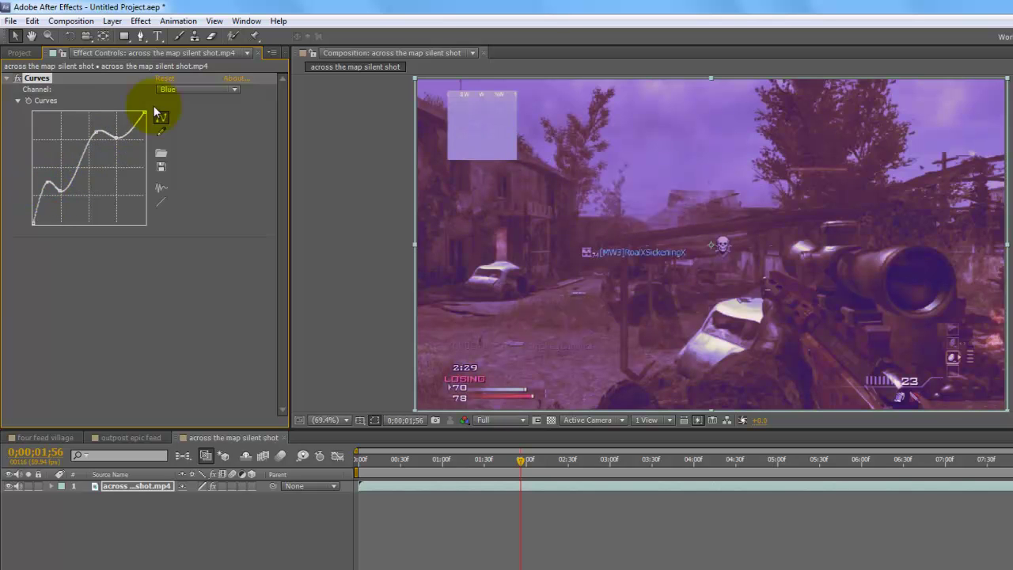
click(159, 203)
Raise the Blue curve strongly in both the highlights and the shadows
drag(111, 147, 108, 128)
drag(56, 190, 50, 184)
click(354, 244)
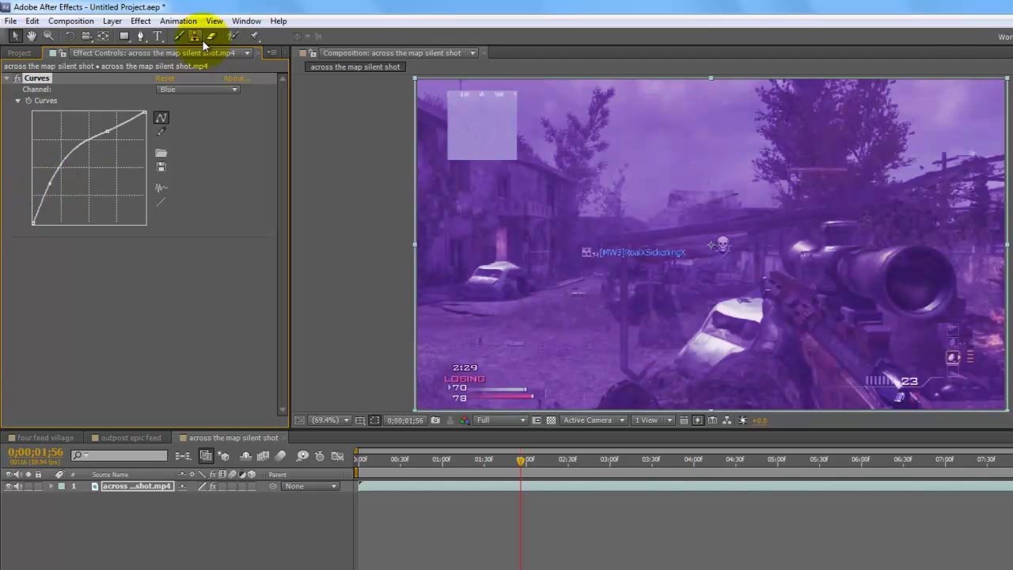
Raise the Red channel's highlight and shadow points well above the diagonal
click(183, 88)
click(182, 118)
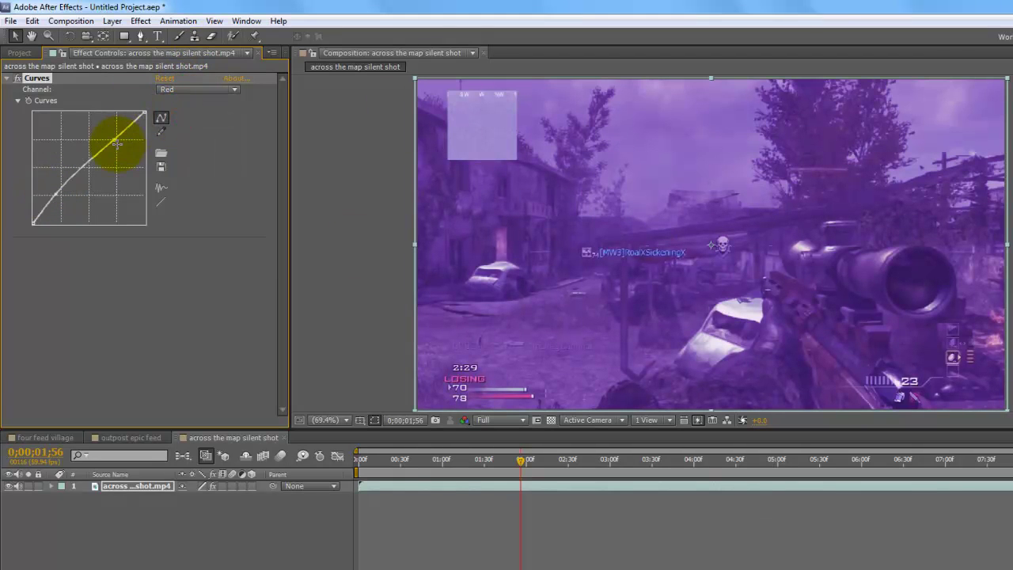
mouse_move(115, 139)
mouse_down()
mouse_move(110, 147)
mouse_move(117, 139)
mouse_move(103, 125)
mouse_up()
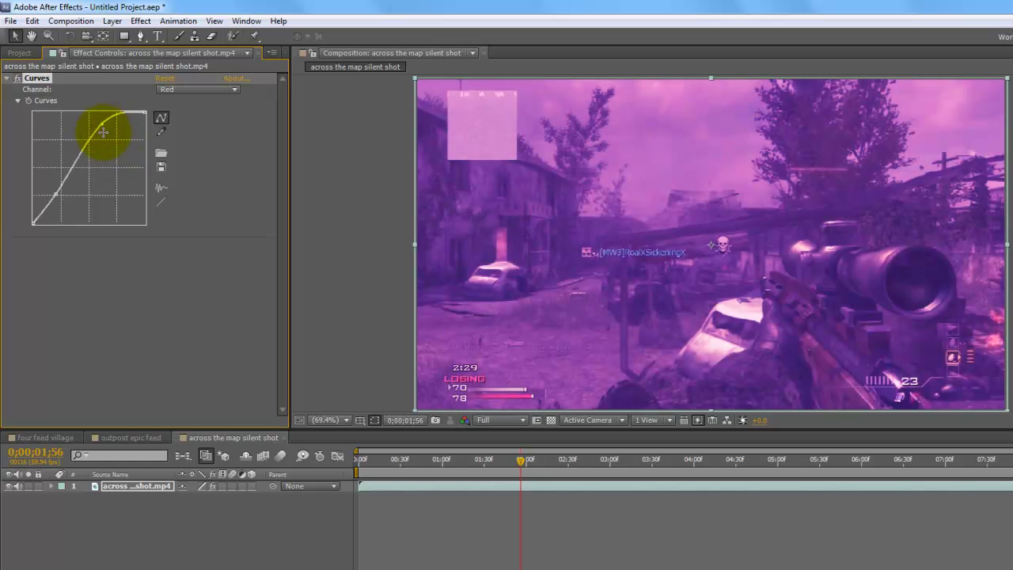
mouse_move(58, 195)
mouse_down()
mouse_move(50, 198)
mouse_move(49, 184)
mouse_up()
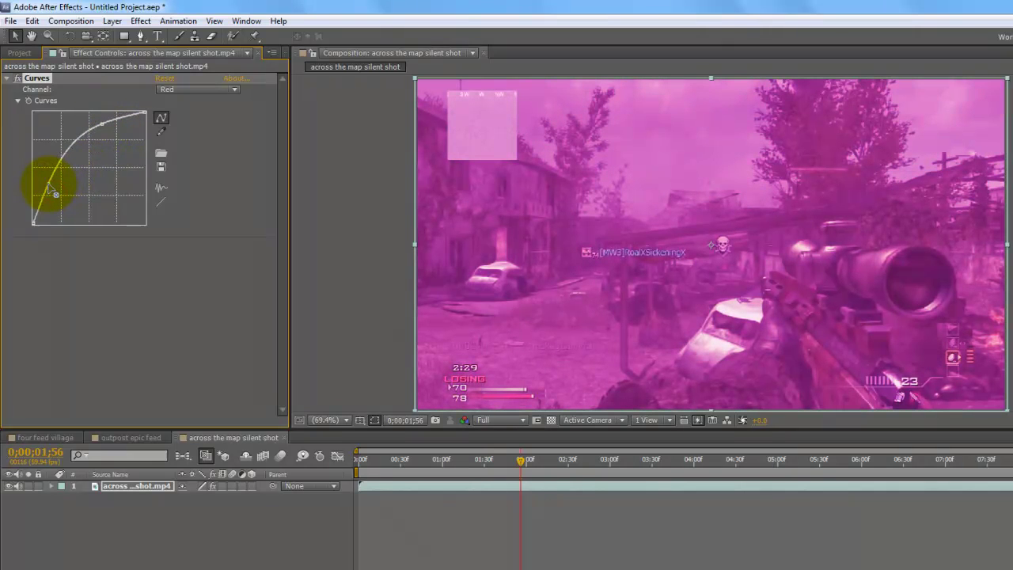
Lower the Blue channel's highlight point to the diagonal and reduce its shadow boost
click(178, 89)
click(186, 147)
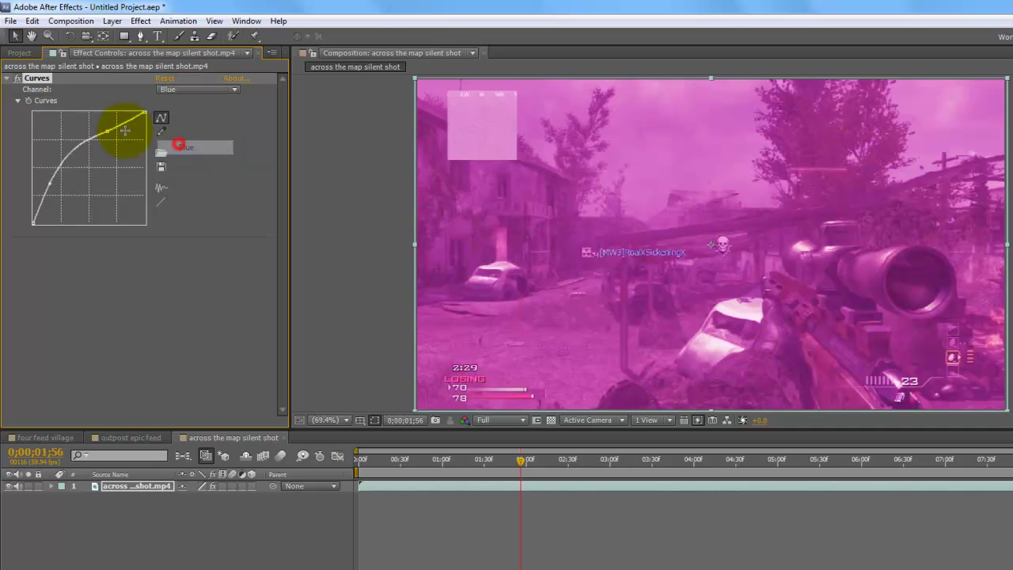
drag(111, 127, 114, 139)
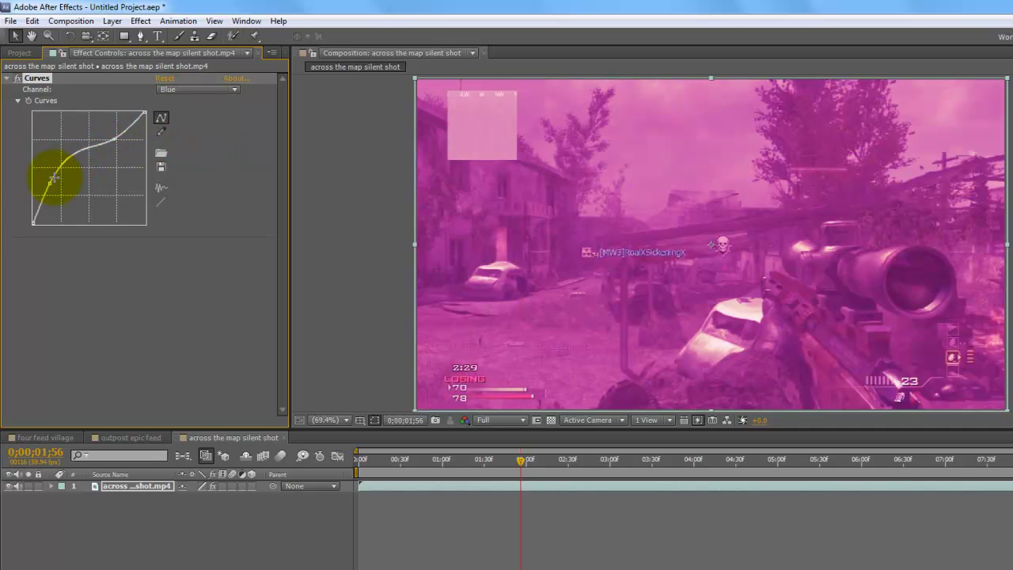
drag(51, 184, 58, 189)
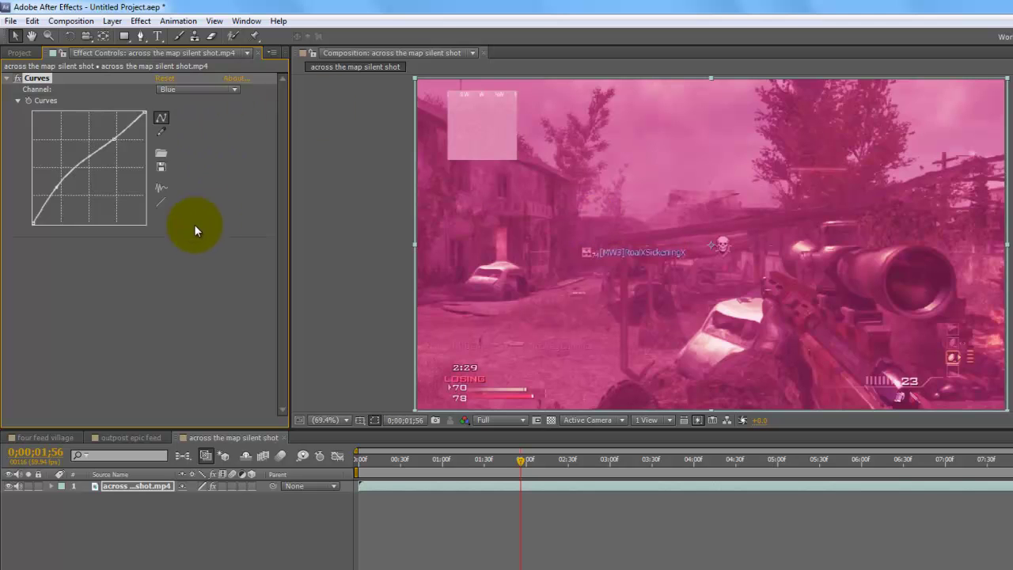
Reset the Blue and Red curves to linear, and check the Blue and RGB channels
click(162, 204)
click(182, 89)
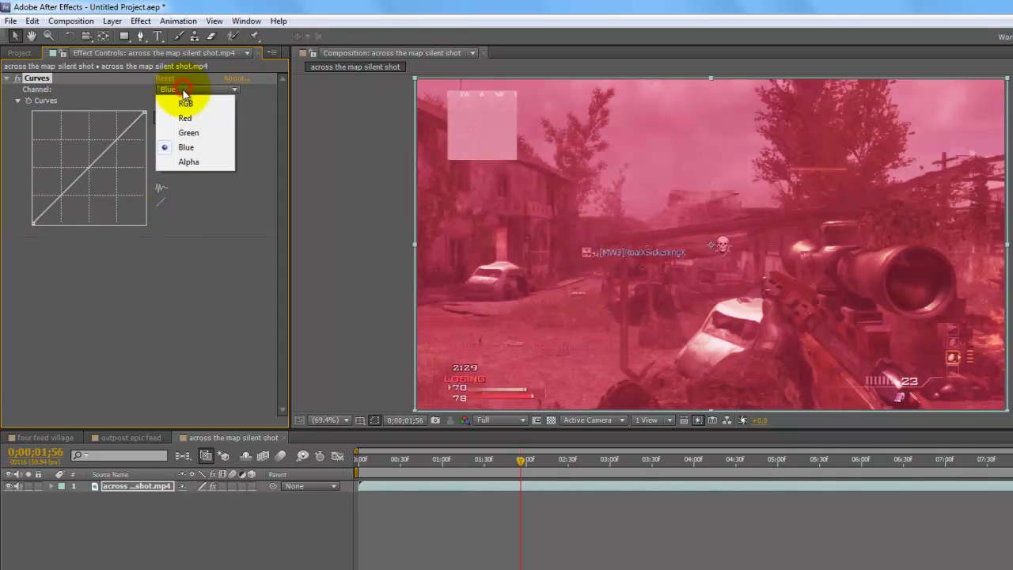
click(185, 118)
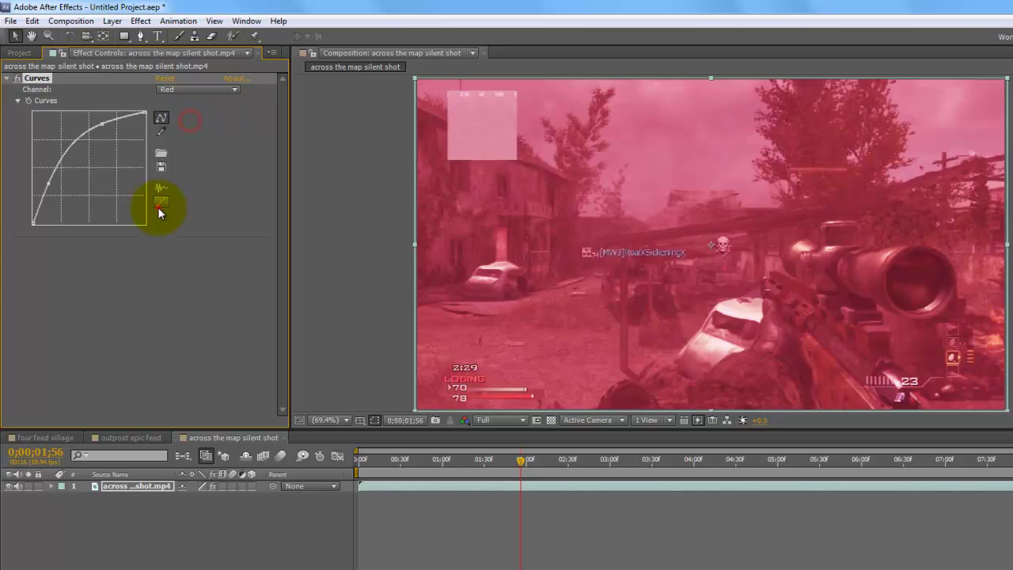
click(159, 207)
click(180, 88)
click(182, 150)
click(186, 87)
click(183, 103)
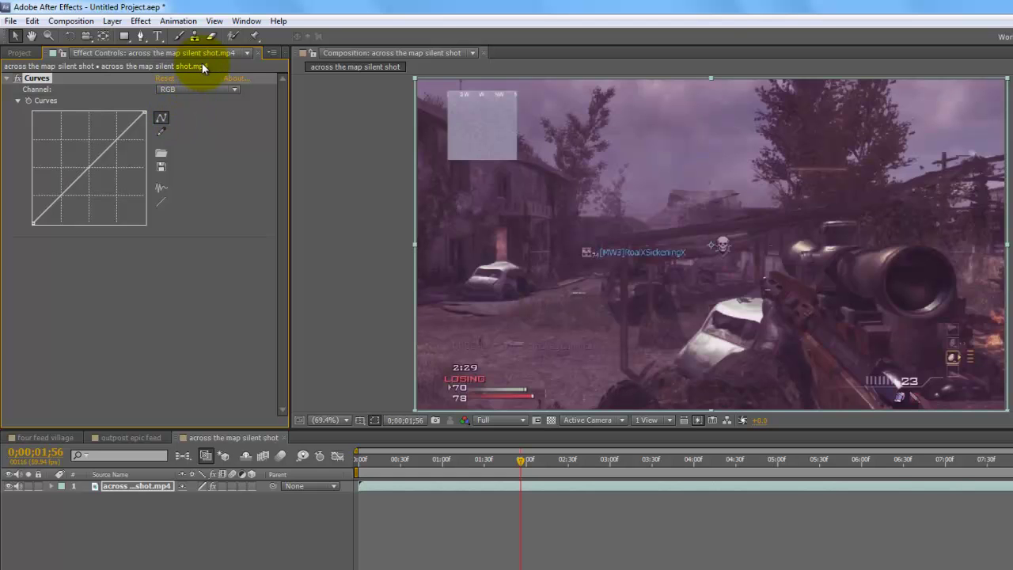
Check the Red channel and reset the Green channel's curve to linear
click(201, 87)
click(183, 118)
click(190, 89)
click(185, 132)
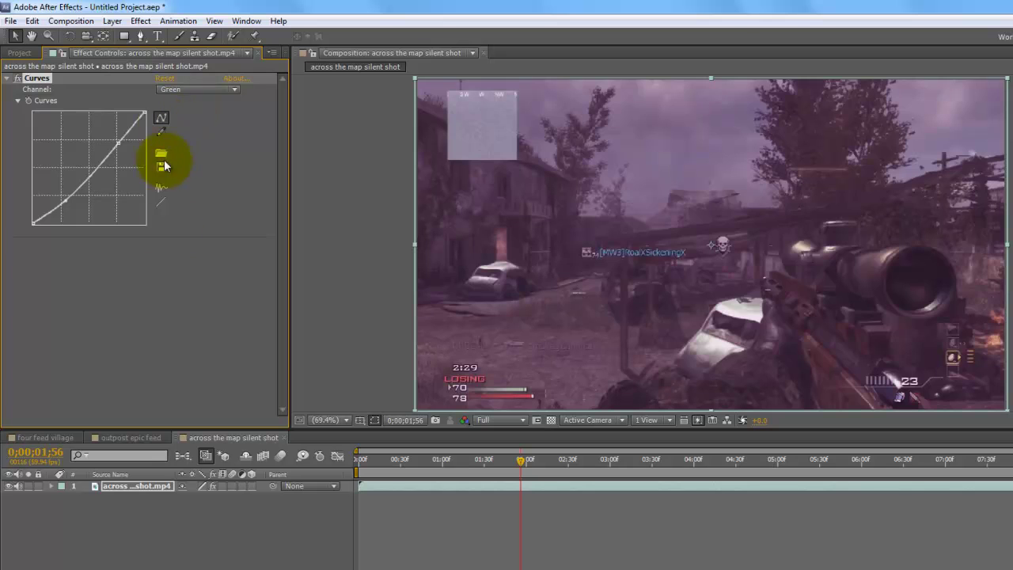
click(162, 204)
Lower the highlight and shadow points of the Blue channel's curve to give the clip a yellow tint
click(202, 88)
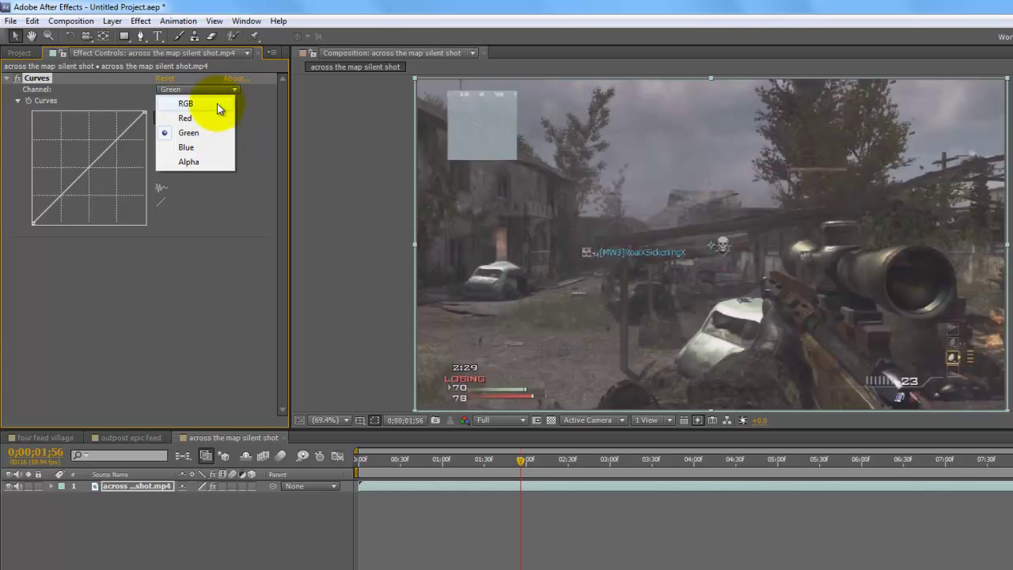
click(185, 147)
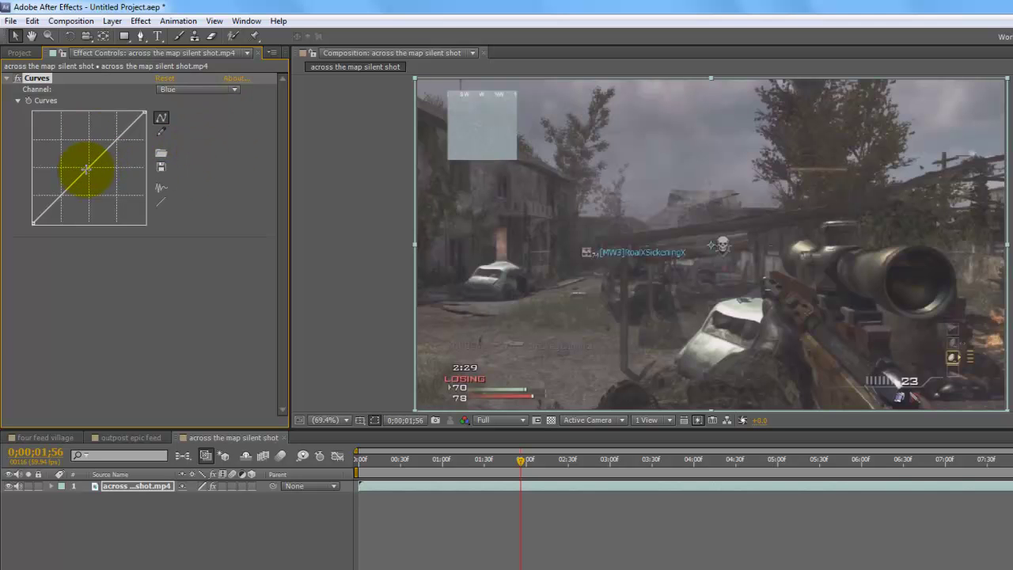
drag(112, 144, 120, 149)
mouse_move(62, 203)
mouse_down()
mouse_move(67, 212)
mouse_move(61, 204)
mouse_up()
mouse_move(121, 147)
mouse_down()
mouse_move(125, 163)
mouse_move(125, 150)
mouse_up()
Raise the Red channel's highlights and shadows for a warm tint, easing the shadow point back down slightly
click(180, 88)
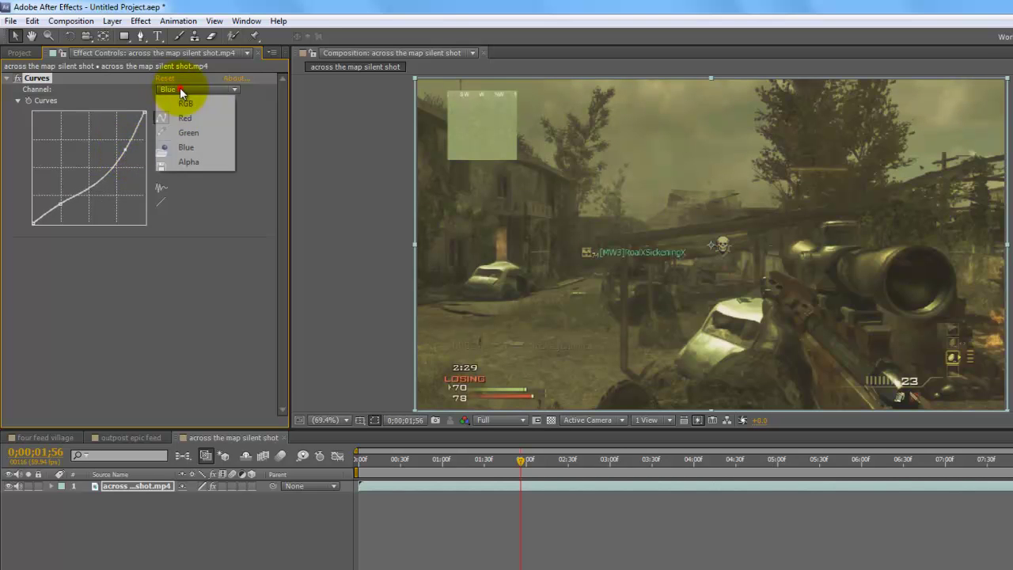
click(185, 118)
drag(115, 140, 117, 130)
drag(61, 189, 59, 183)
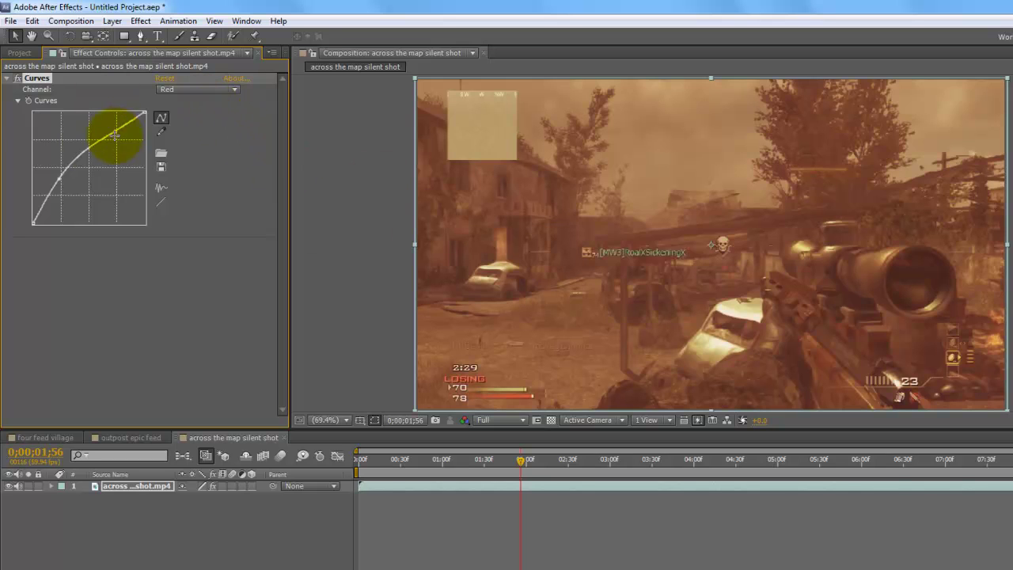
drag(61, 181, 64, 185)
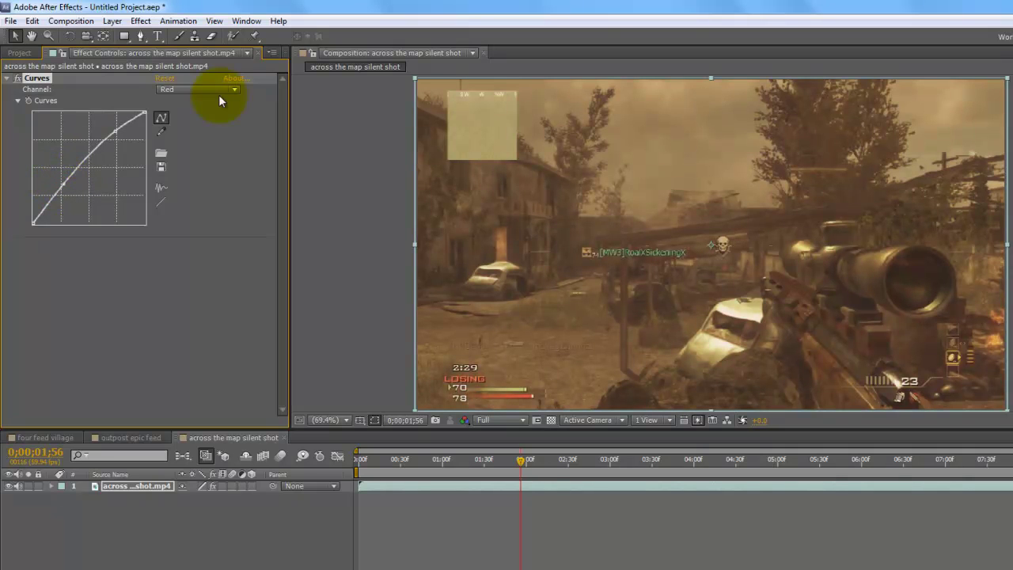
Adjust the Green channel's highlight and shadow points, first lowering the highlights and raising the shadows, and reversing both moves
click(208, 89)
click(194, 136)
drag(114, 141, 114, 145)
click(66, 171)
mouse_move(67, 171)
mouse_down()
mouse_move(73, 197)
mouse_move(68, 186)
mouse_up()
click(110, 144)
drag(110, 145, 111, 129)
Raise the Red channel's shadow point further to strengthen the orange tint
click(168, 89)
click(184, 118)
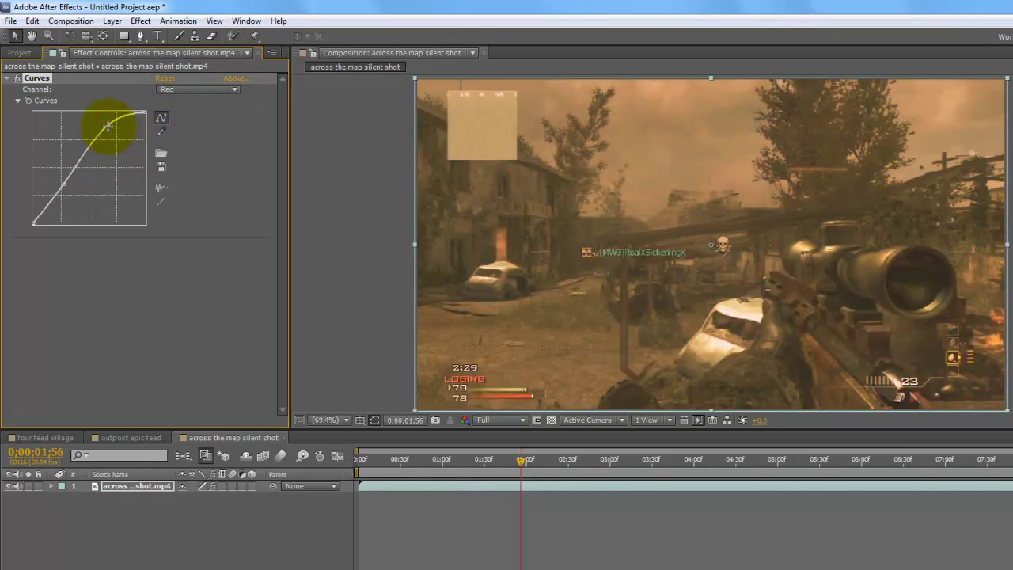
drag(68, 182, 59, 176)
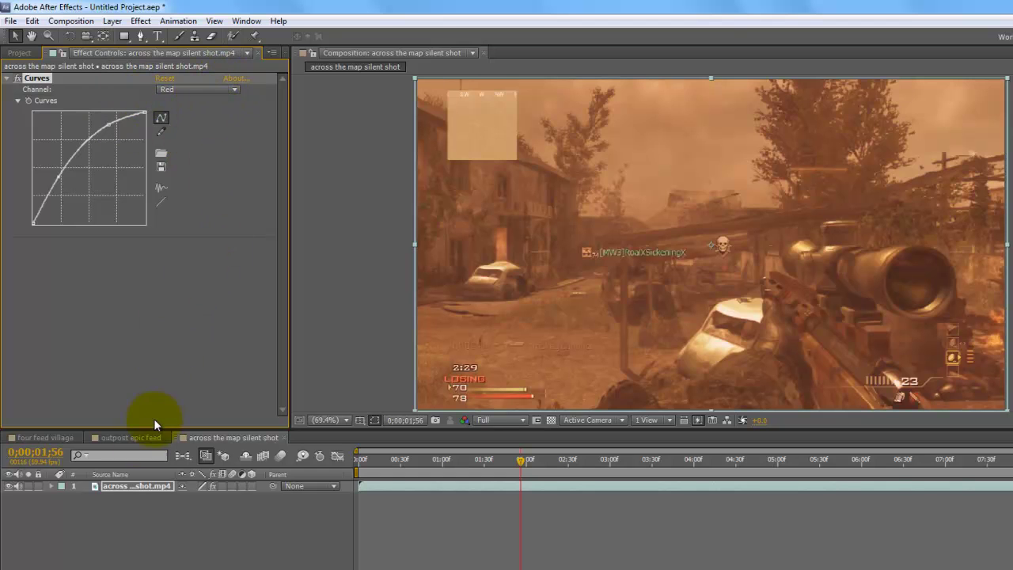
Switch to the outpost epic feed composition and apply the Curves effect to its clip
click(111, 437)
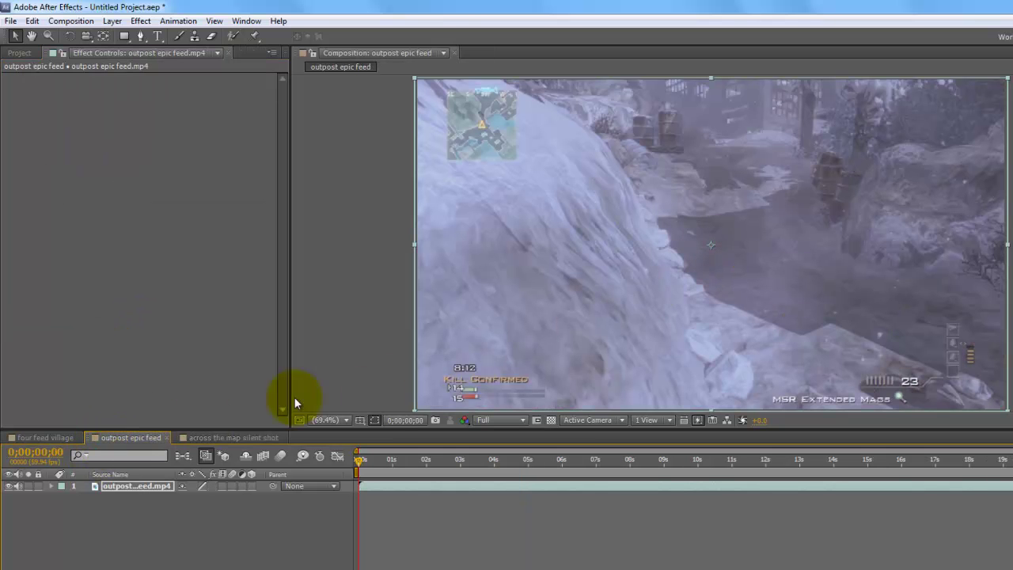
click(141, 21)
mouse_move(232, 177)
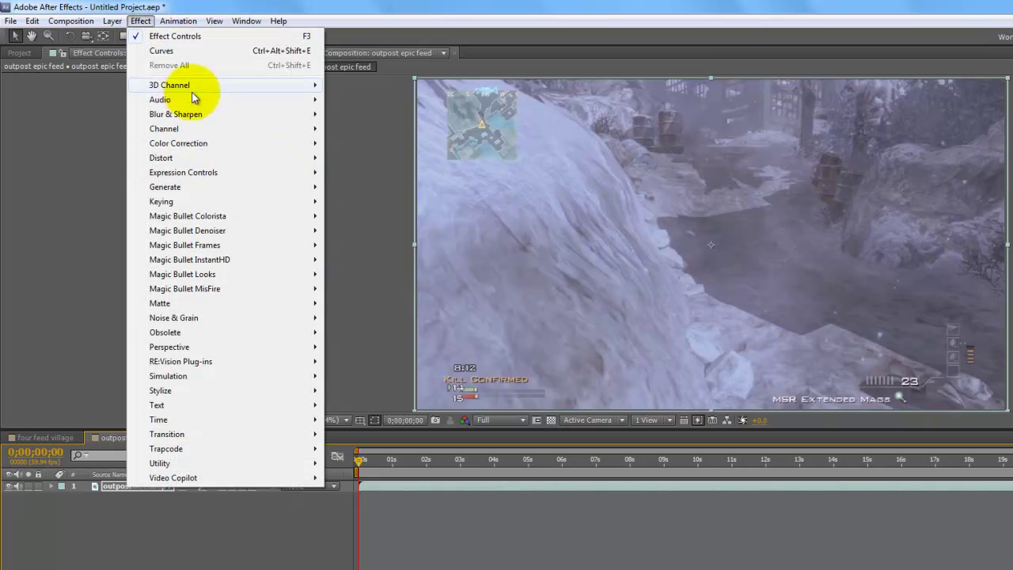
mouse_move(238, 142)
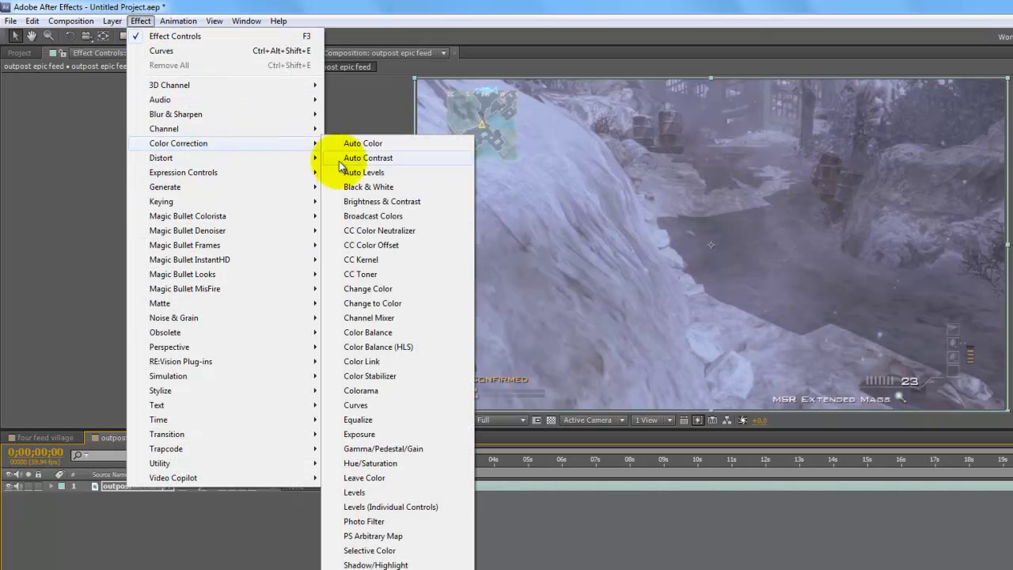
click(370, 405)
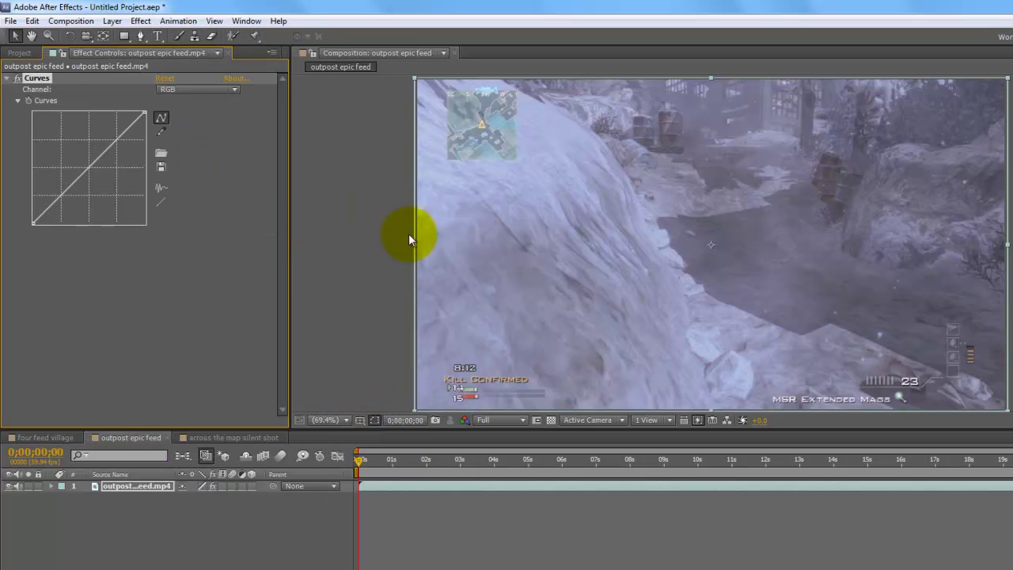
At about 0;00;07;56, lower the Red channel's highlight and shadow points slightly to give the snowy clip a cool blue tint
drag(553, 472, 644, 471)
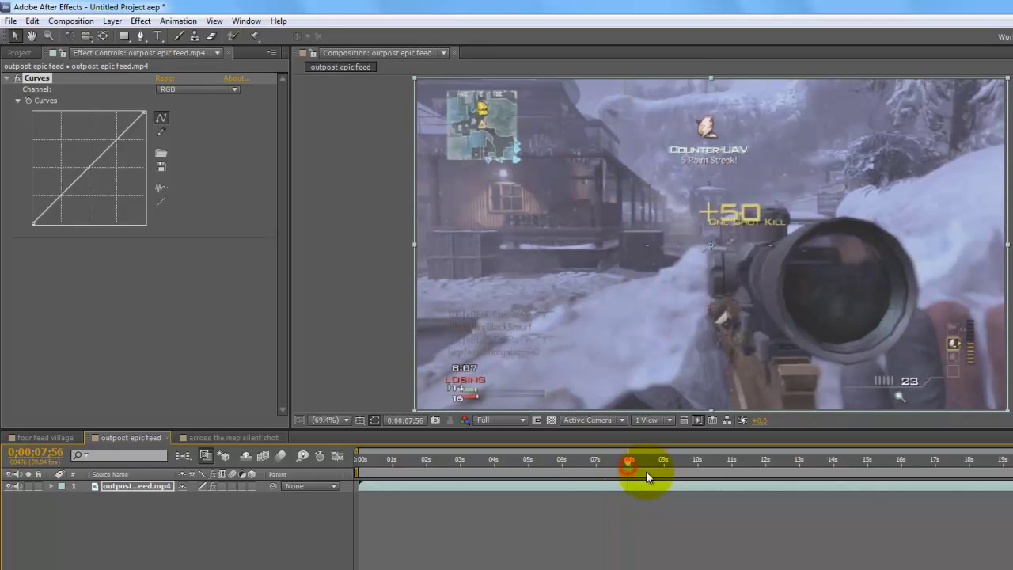
click(165, 90)
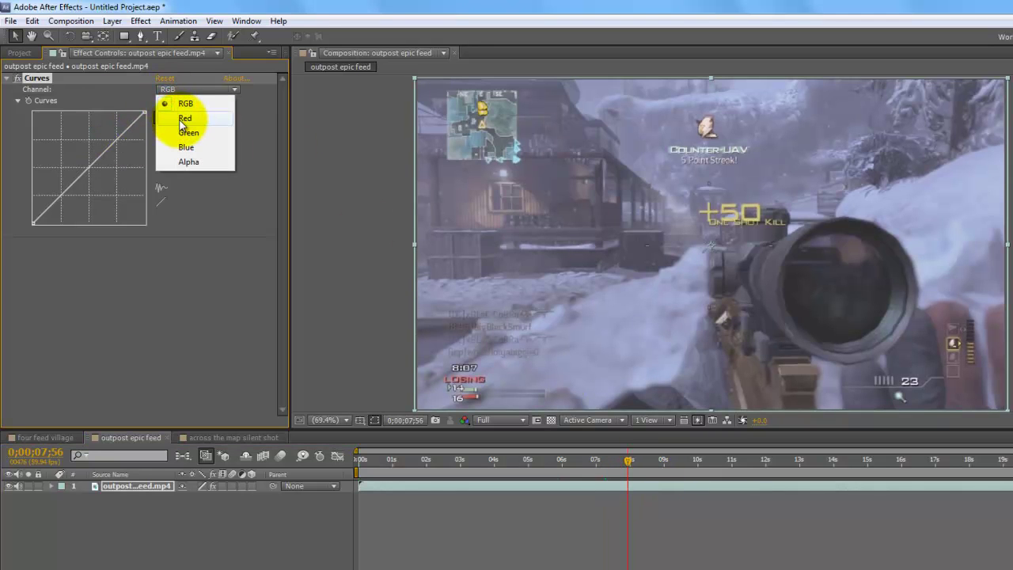
click(185, 134)
click(188, 90)
click(182, 110)
click(118, 141)
drag(118, 141, 123, 147)
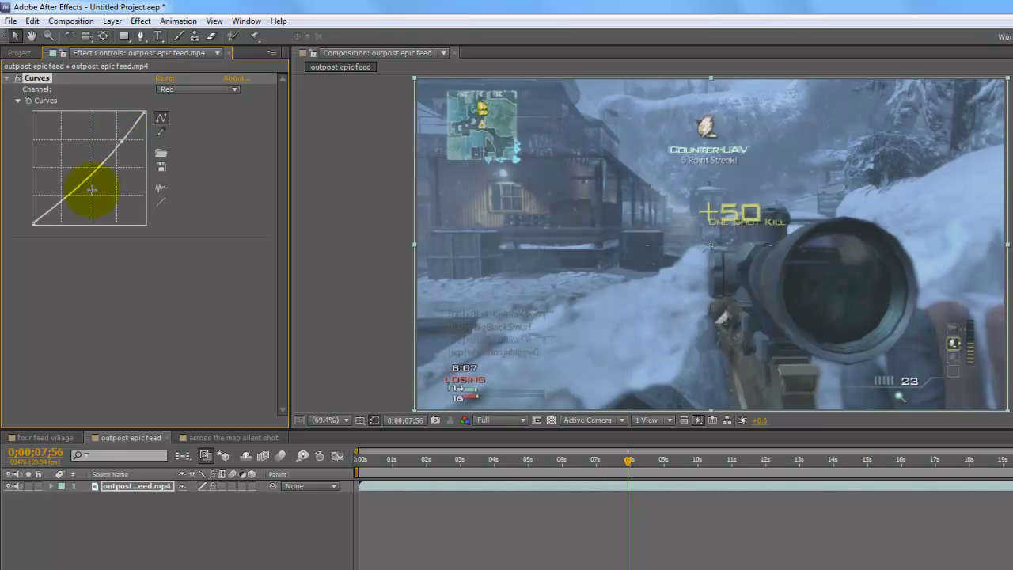
drag(61, 196, 66, 205)
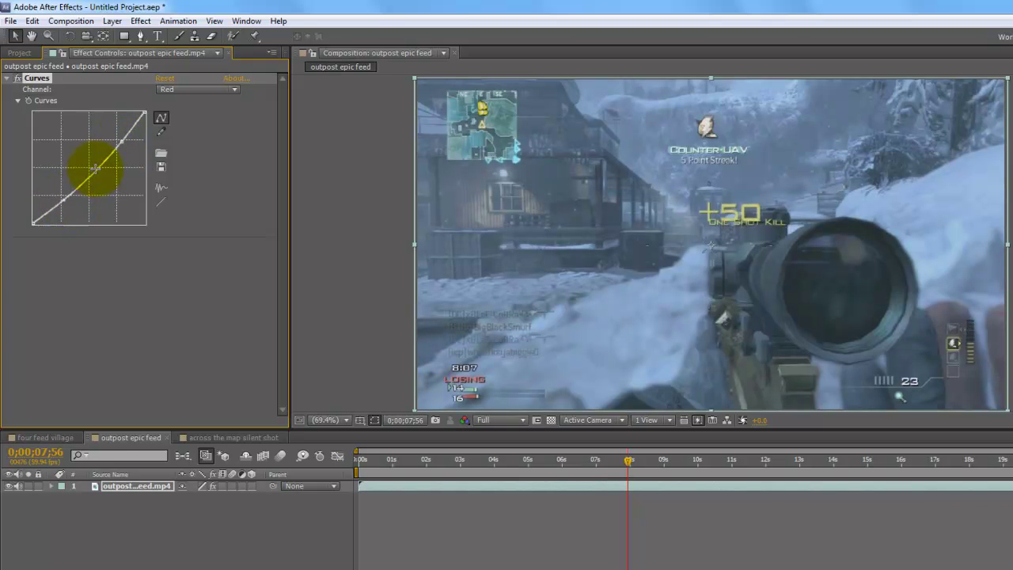
Shape the RGB curve into an S by raising the highlights and lowering the shadows for more contrast
click(167, 91)
click(164, 100)
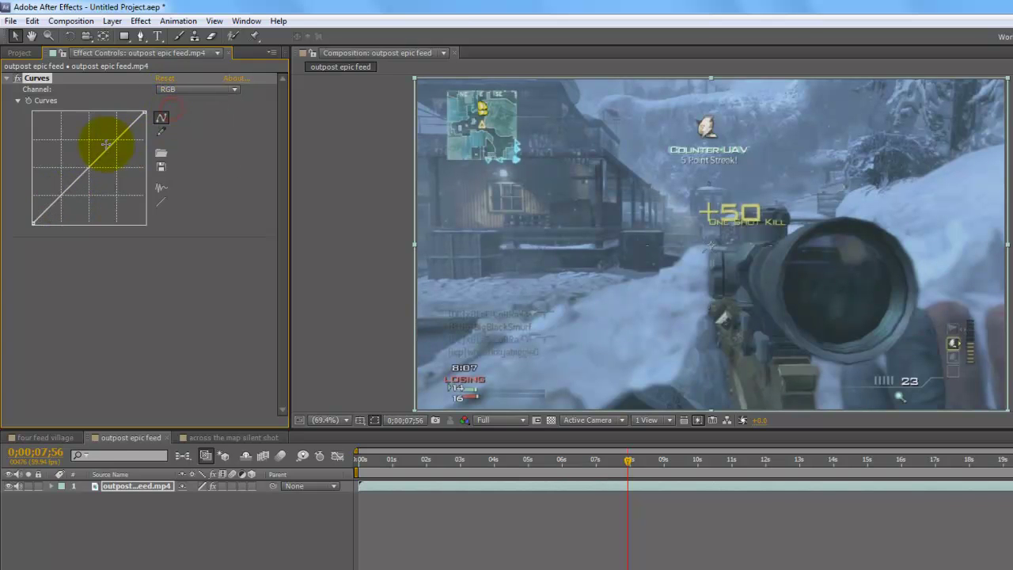
drag(115, 141, 58, 195)
mouse_move(54, 194)
mouse_down()
mouse_move(109, 140)
mouse_move(76, 210)
mouse_move(56, 193)
mouse_move(67, 204)
mouse_up()
click(710, 244)
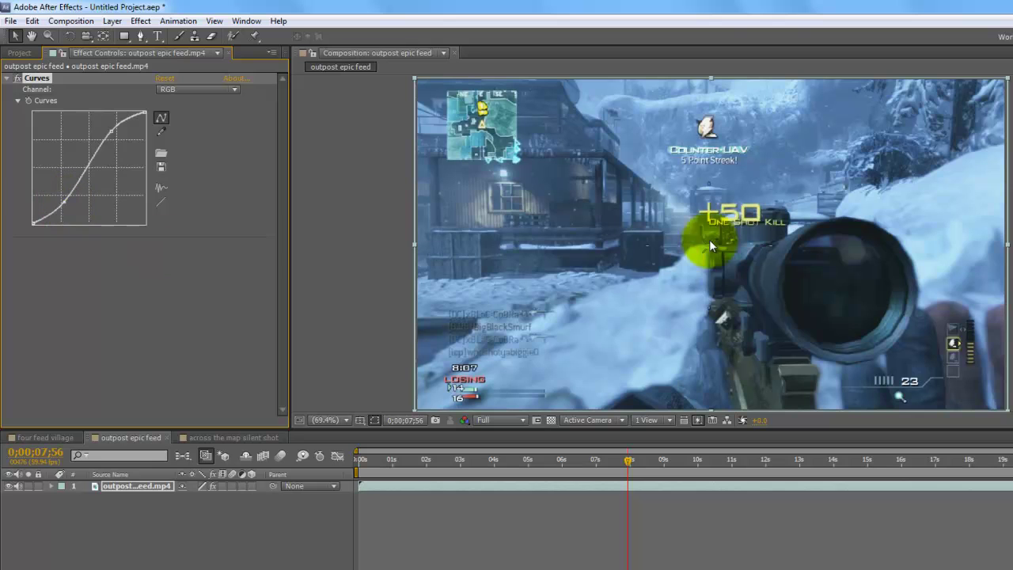
Rework the Blue channel's curve, resetting the first highlight boost to linear and raising the shadows and highlights for a stronger blue tint
click(200, 90)
click(190, 146)
drag(115, 138, 113, 136)
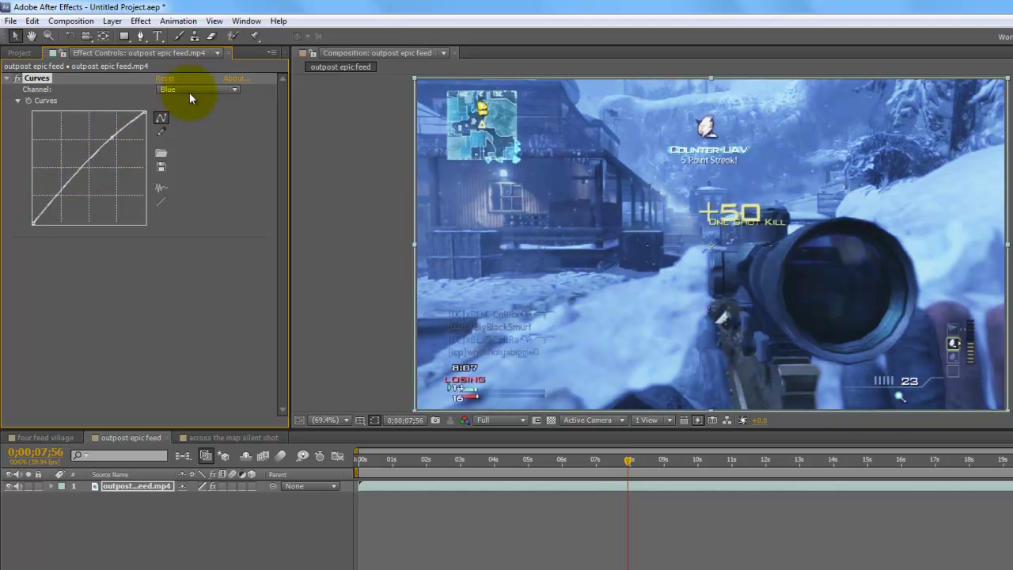
click(164, 201)
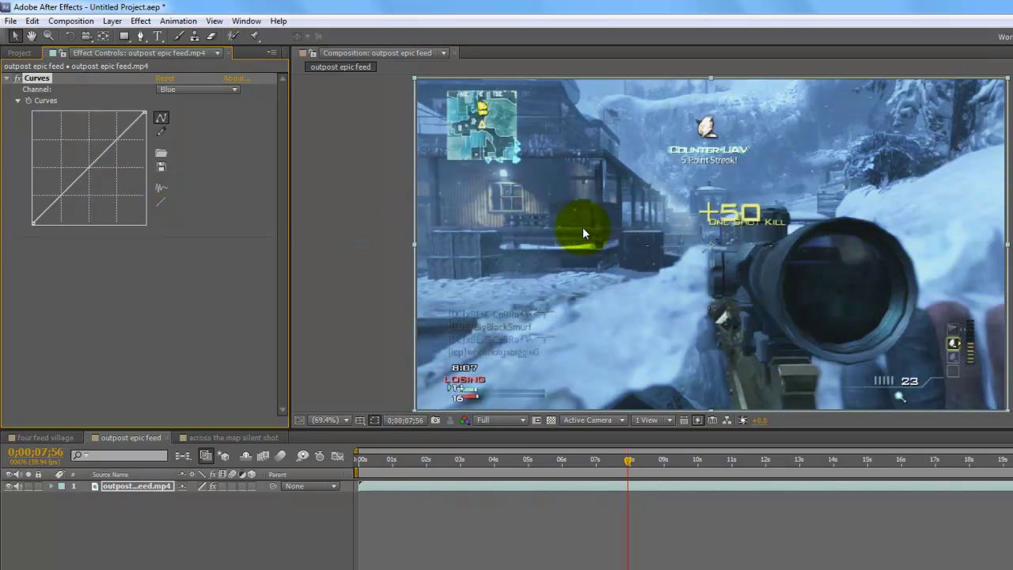
mouse_move(62, 195)
mouse_down()
mouse_move(65, 208)
mouse_move(55, 195)
mouse_up()
drag(101, 139, 136, 139)
Lower the Red channel's highlight point further to push the snow's highlights towards cyan
click(208, 90)
click(188, 132)
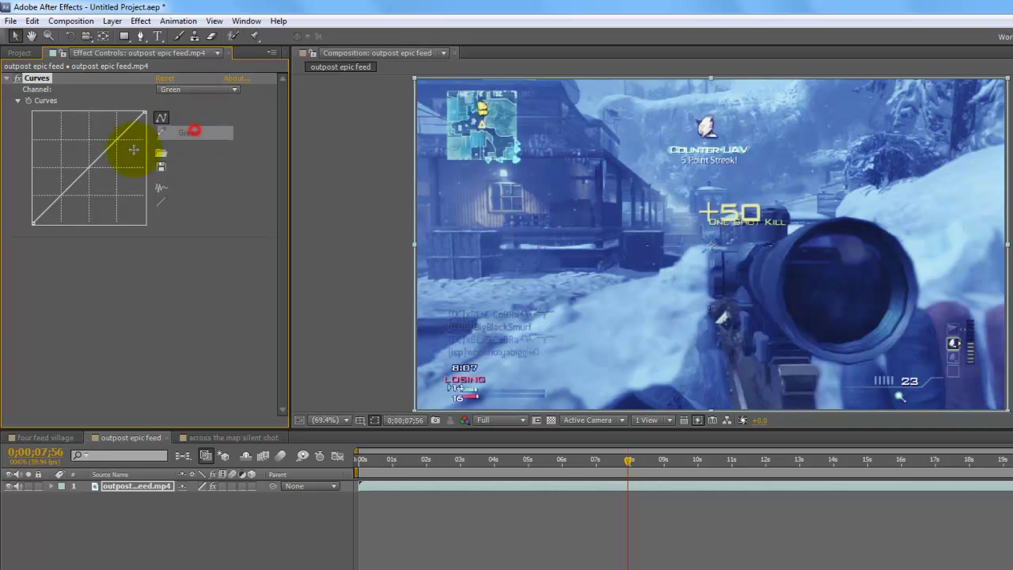
click(171, 89)
click(182, 119)
mouse_move(124, 135)
mouse_down()
mouse_move(129, 153)
mouse_move(120, 150)
mouse_up()
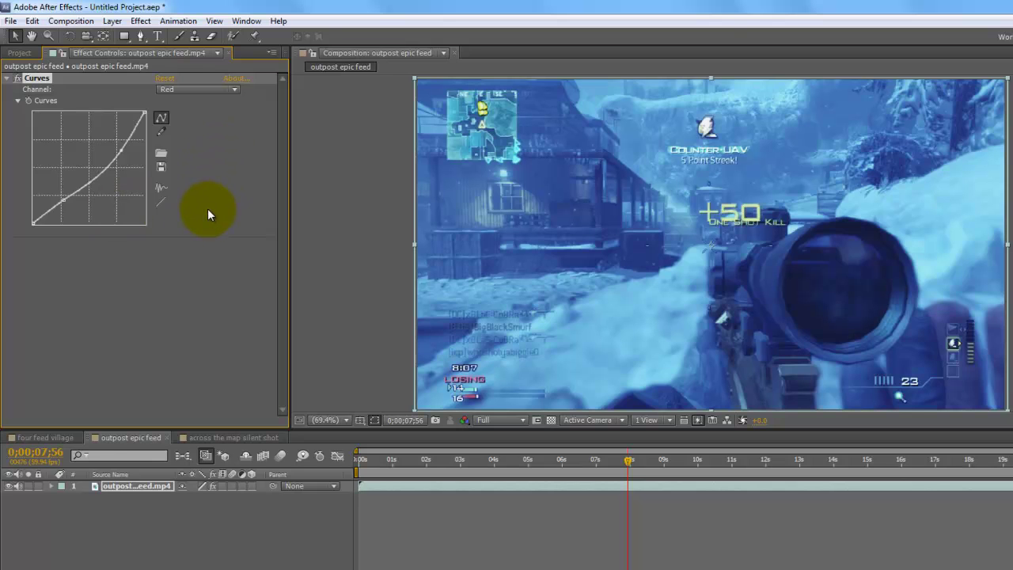
Switch Curves to the Alpha channel and try lowering the upper part of its curve
click(188, 90)
click(202, 163)
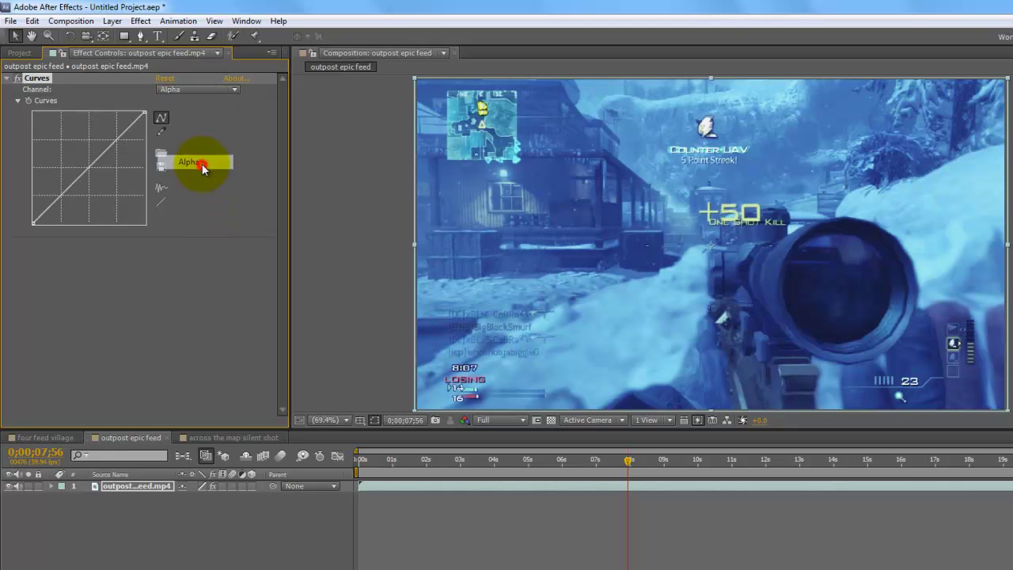
click(190, 90)
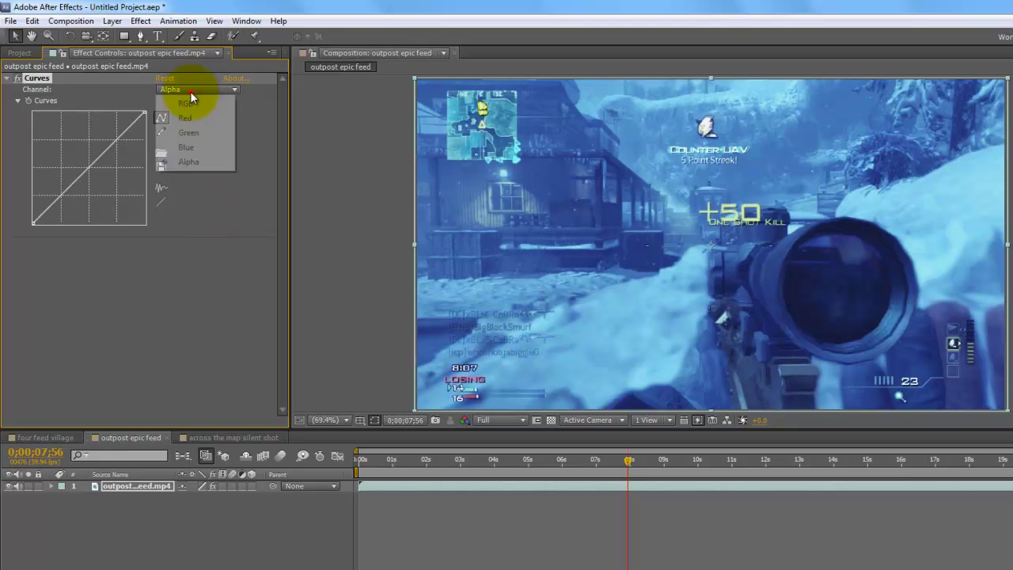
click(189, 164)
mouse_move(113, 148)
mouse_down()
mouse_move(74, 97)
mouse_move(86, 163)
mouse_move(113, 211)
mouse_move(75, 156)
mouse_move(88, 174)
mouse_move(91, 147)
mouse_move(103, 161)
mouse_up()
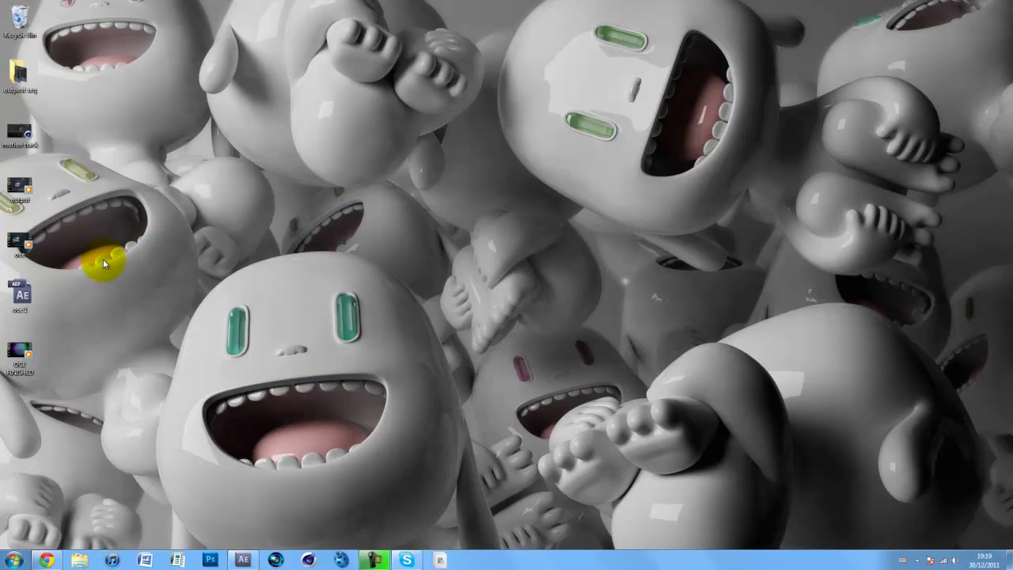
drag(75, 208, 653, 253)
mouse_move(593, 91)
mouse_down()
mouse_move(610, 400)
mouse_move(602, 101)
mouse_up()
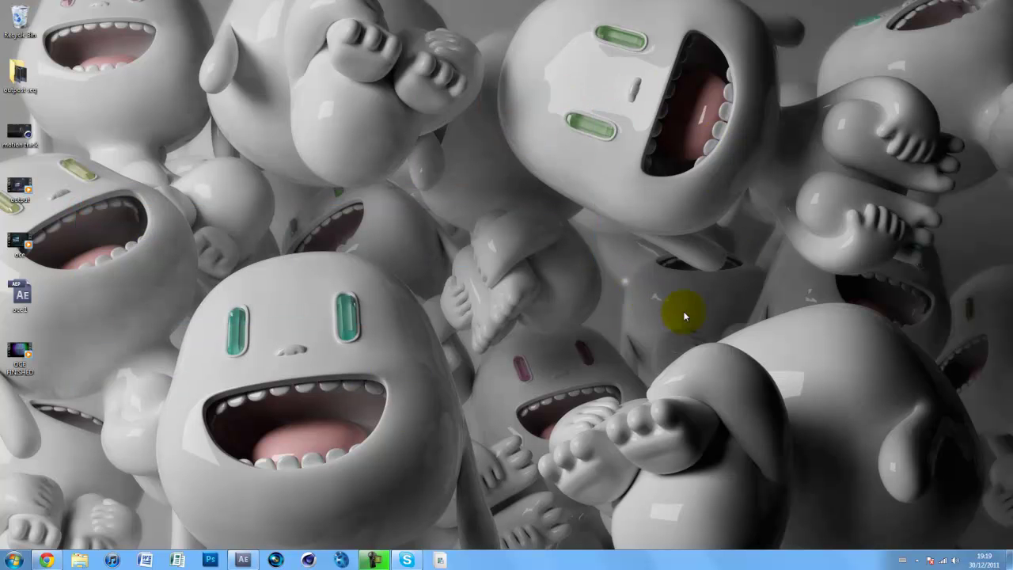